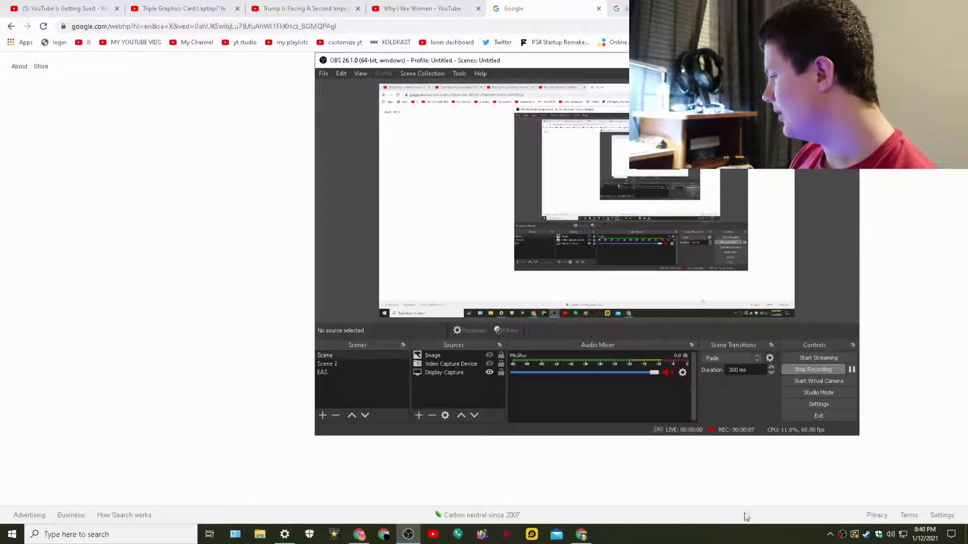
Step: Dismiss the tray options and hide the pending Windows update restart reminder
right_click(854, 536)
click(852, 541)
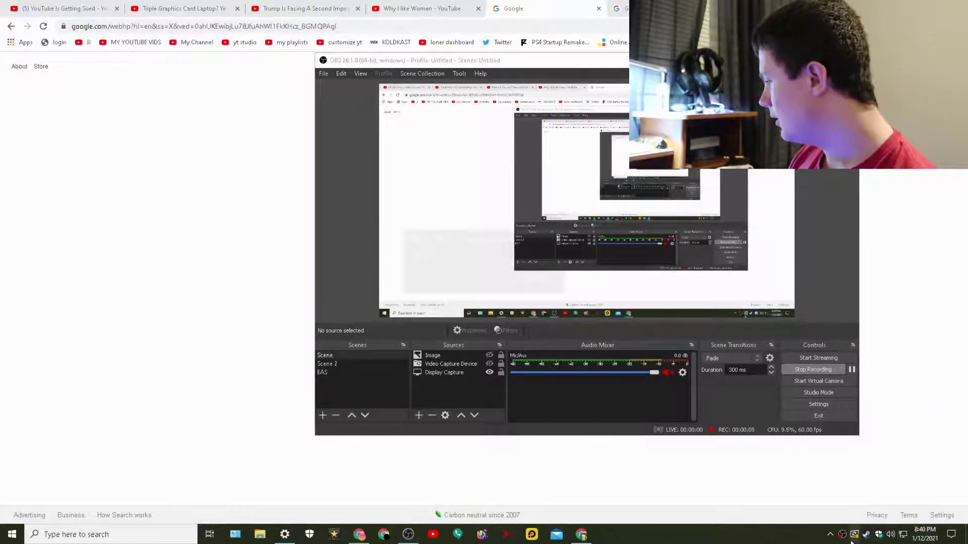
right_click(867, 537)
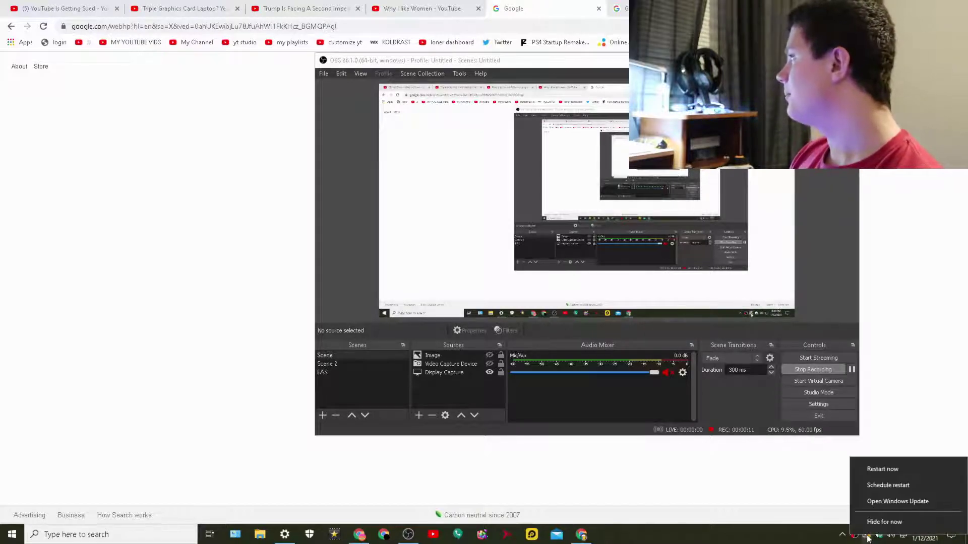
click(884, 522)
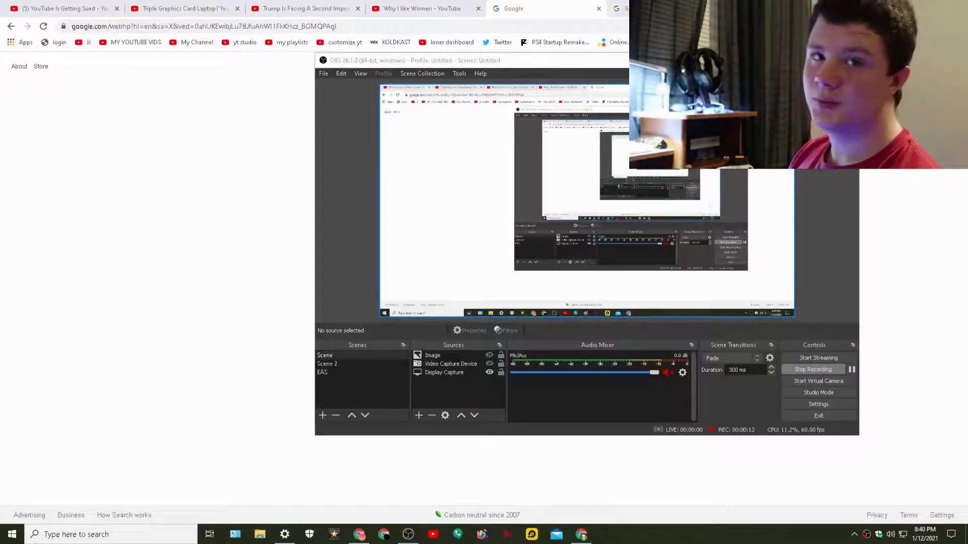
Step: Bring the Google page forward, open Manage your Google Account, and start Secure account
click(927, 79)
click(947, 66)
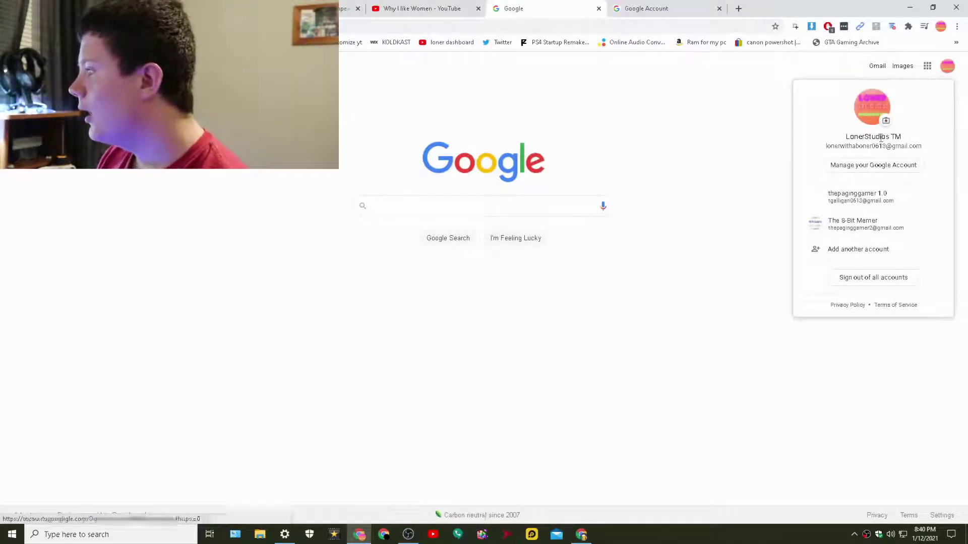
click(846, 170)
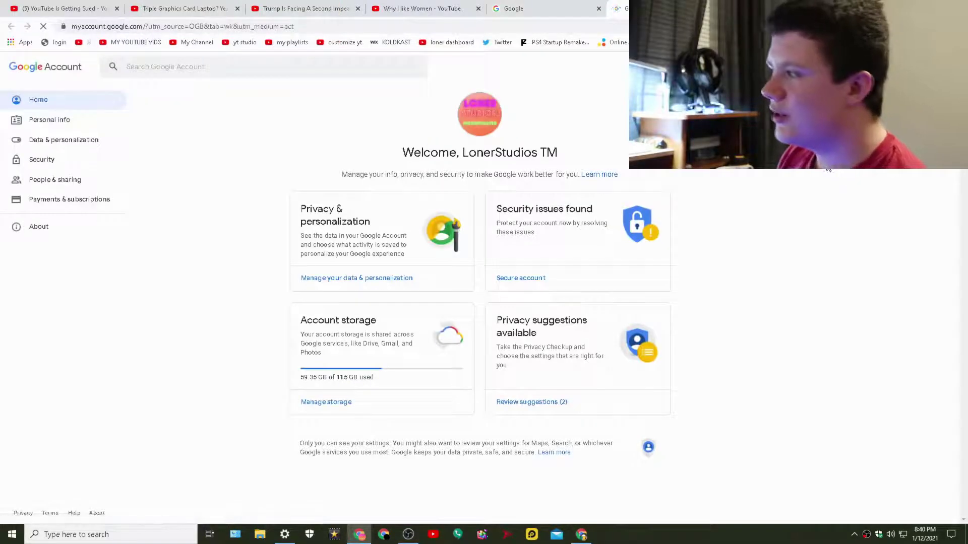
click(522, 280)
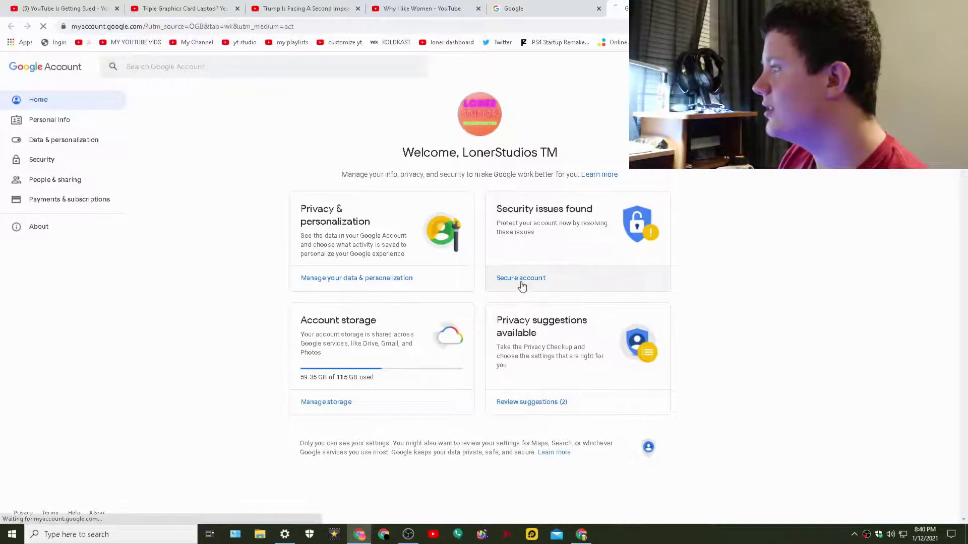
Step: Confirm the KaiOS, Galaxy S10 and Galaxy Note9 sign-ins as yours, then return home
click(466, 188)
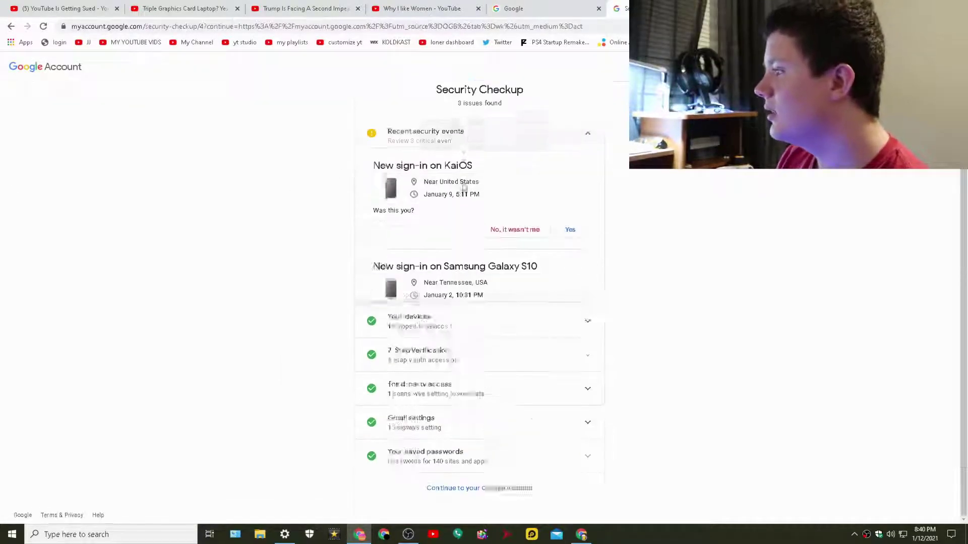
click(573, 197)
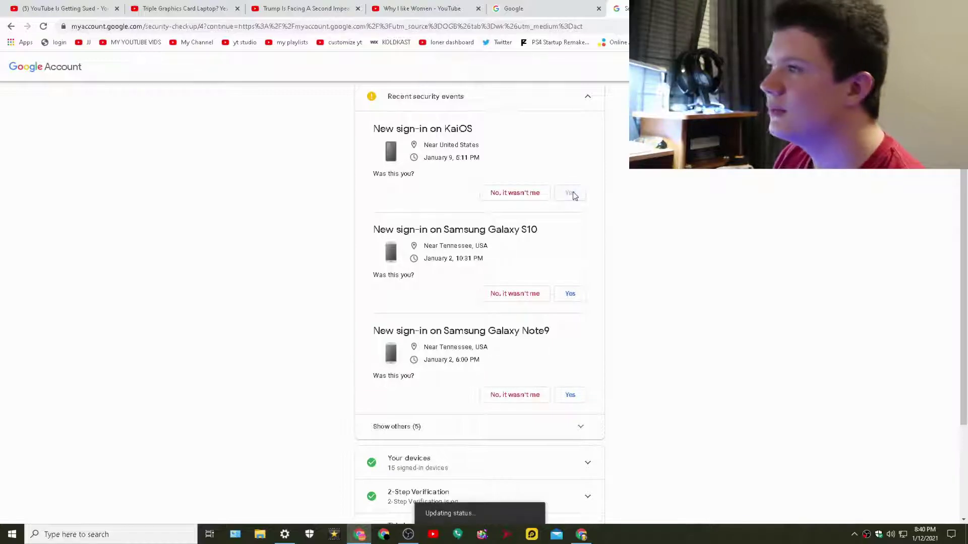
click(573, 197)
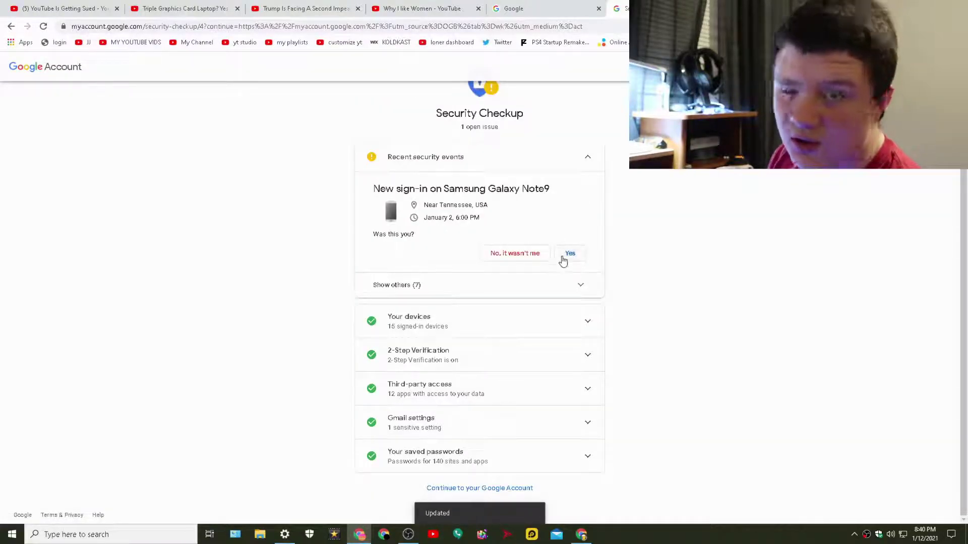
click(563, 258)
click(66, 70)
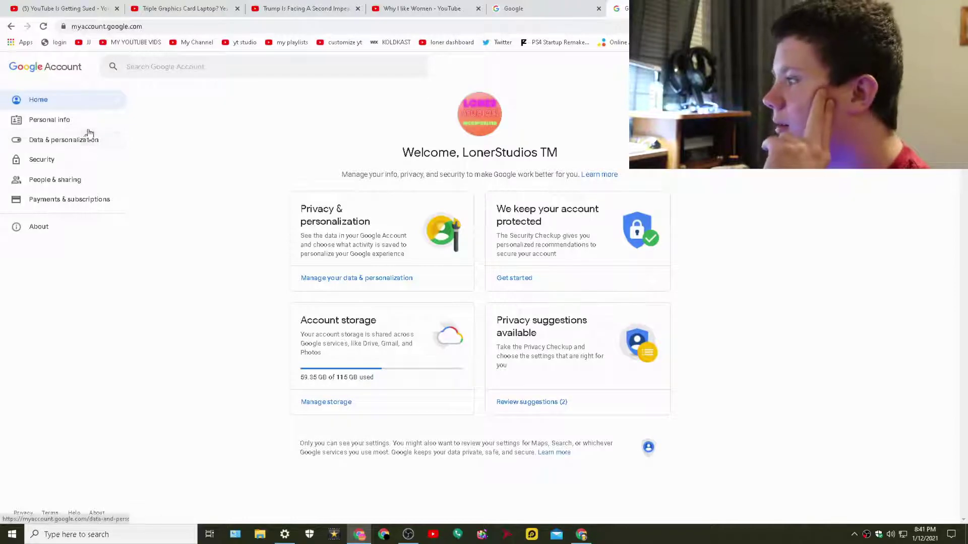
Step: Review the Personal info page and switch the browser to fullscreen with F11
click(52, 121)
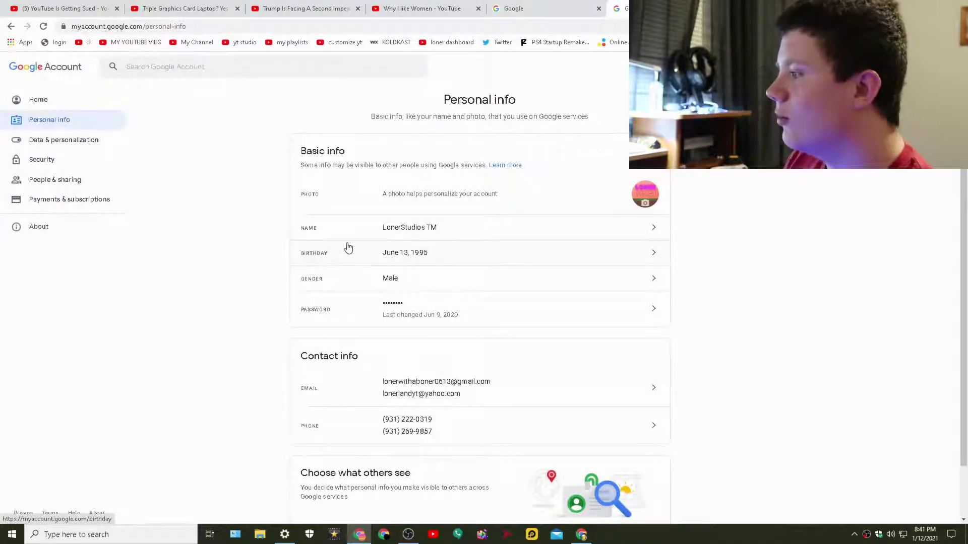
scroll(347, 242, down, 1)
scroll(332, 238, up, 1)
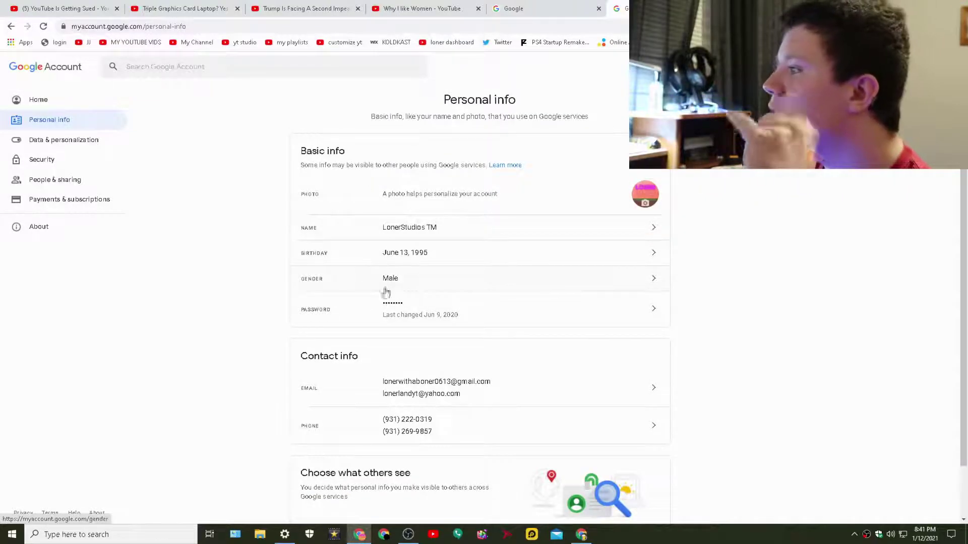
scroll(396, 257, down, 1)
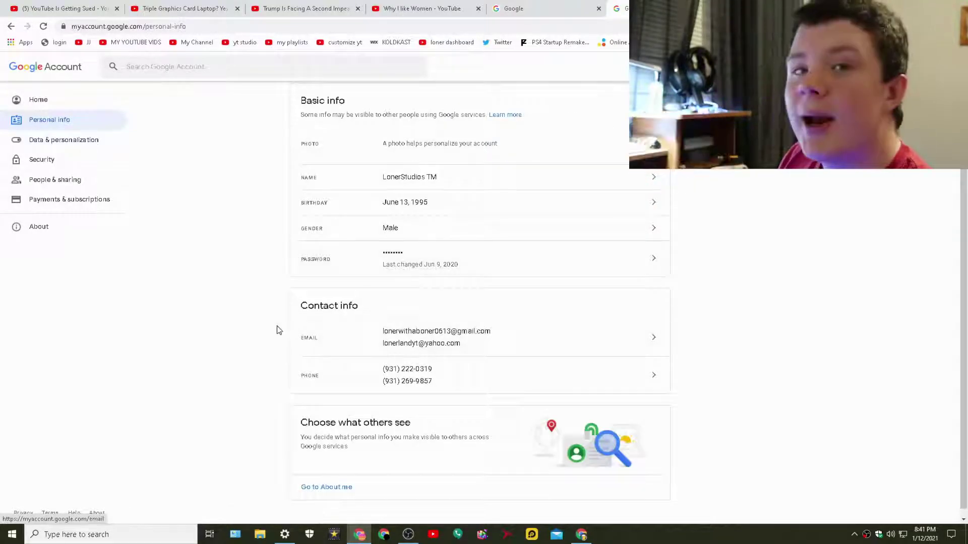
scroll(342, 303, up, 1)
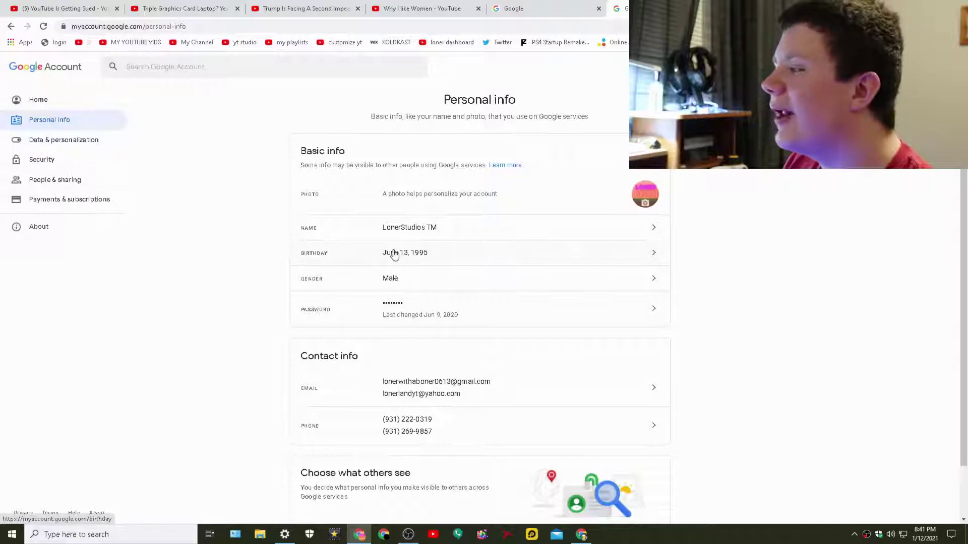
key(F11)
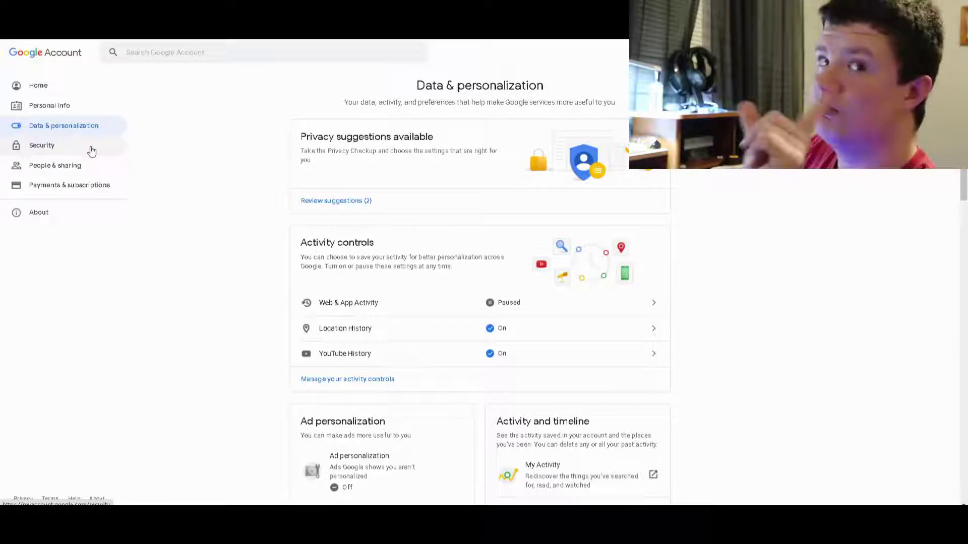
scroll(485, 203, down, 2)
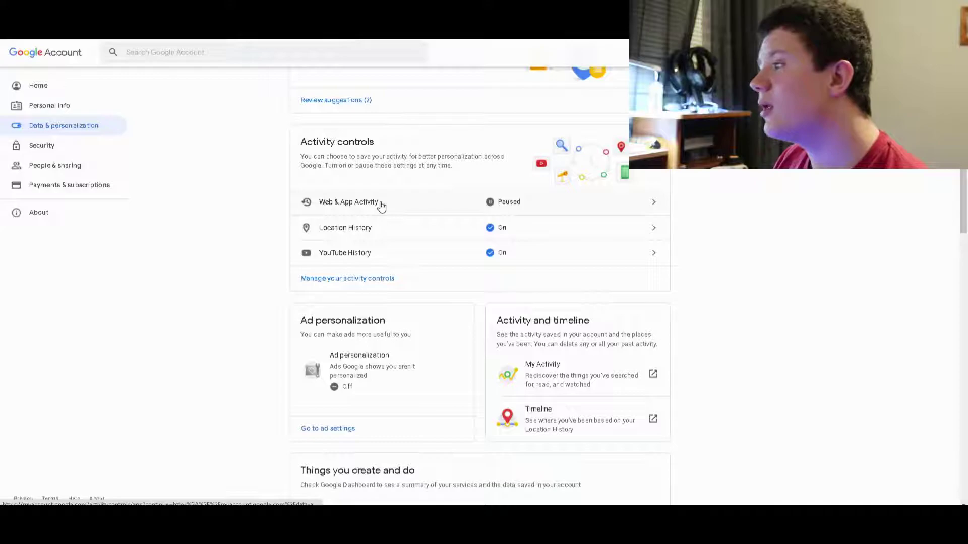
scroll(336, 179, up, 2)
scroll(396, 204, down, 2)
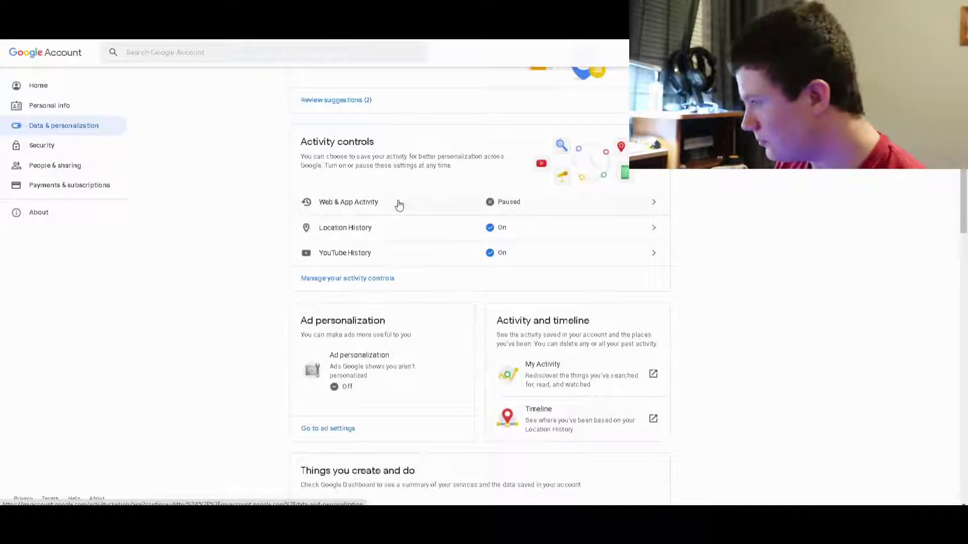
click(397, 209)
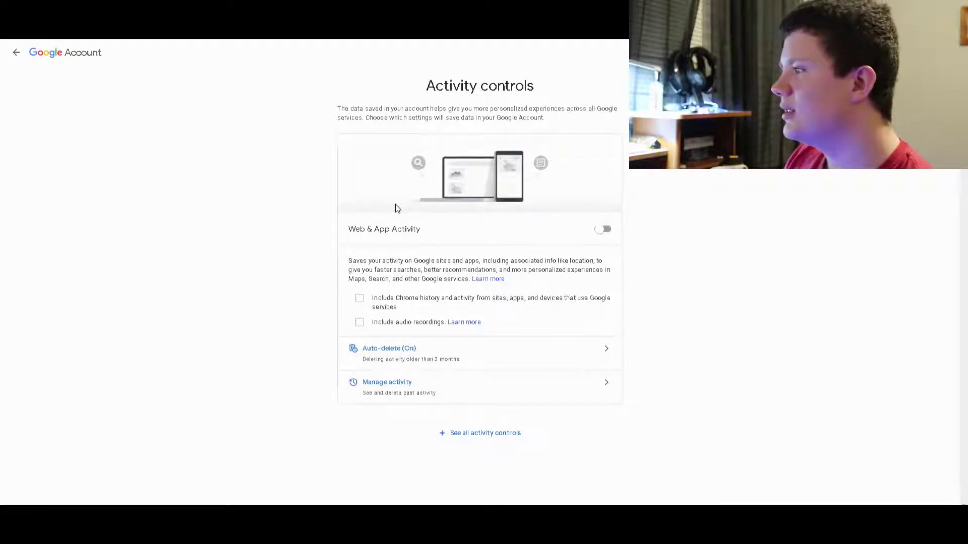
key(alt+Left)
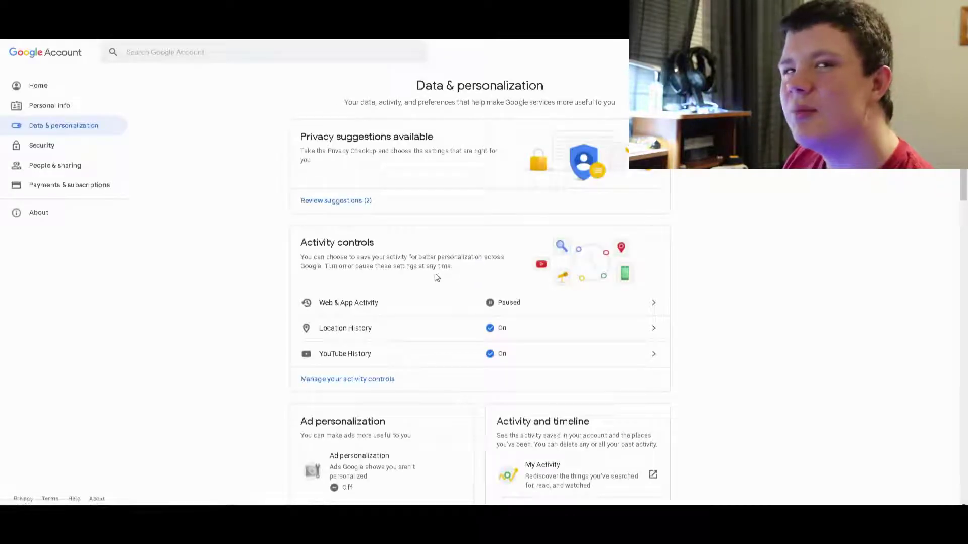
scroll(423, 280, down, 3)
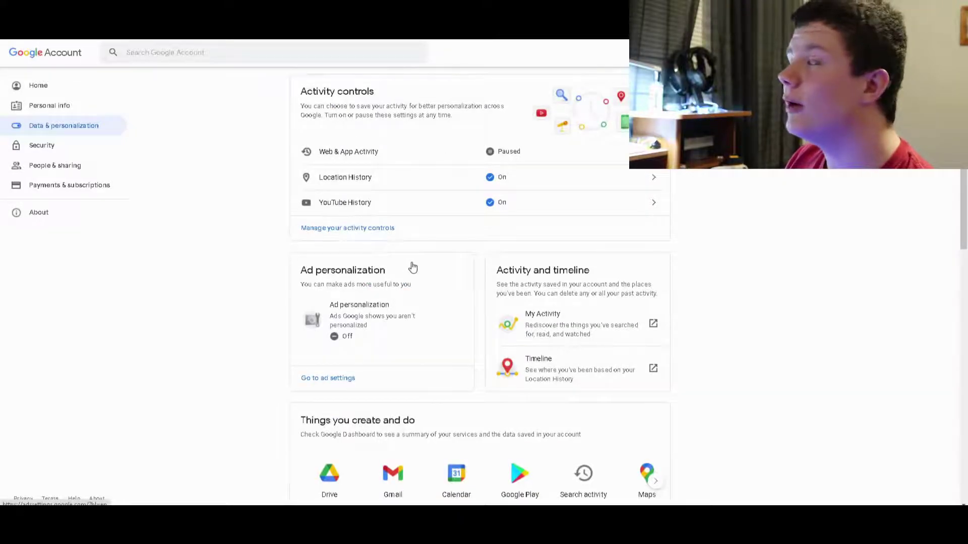
click(439, 260)
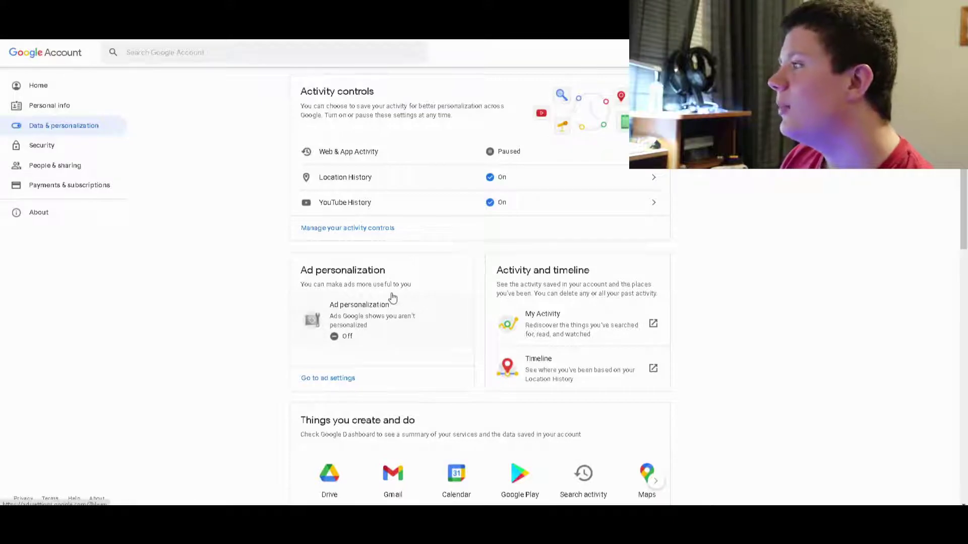
click(429, 186)
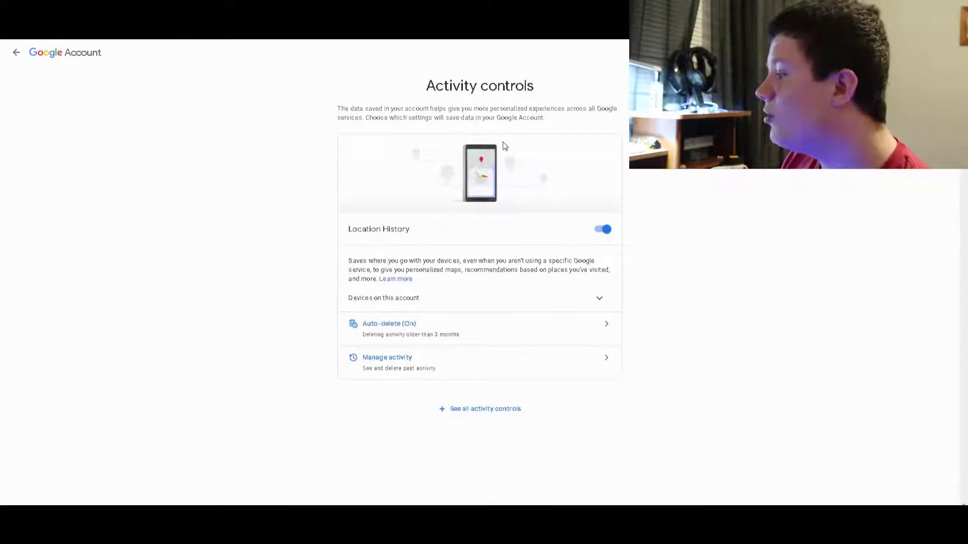
Step: Pause Location History after one cancelled attempt, then return to Data & personalization
click(599, 237)
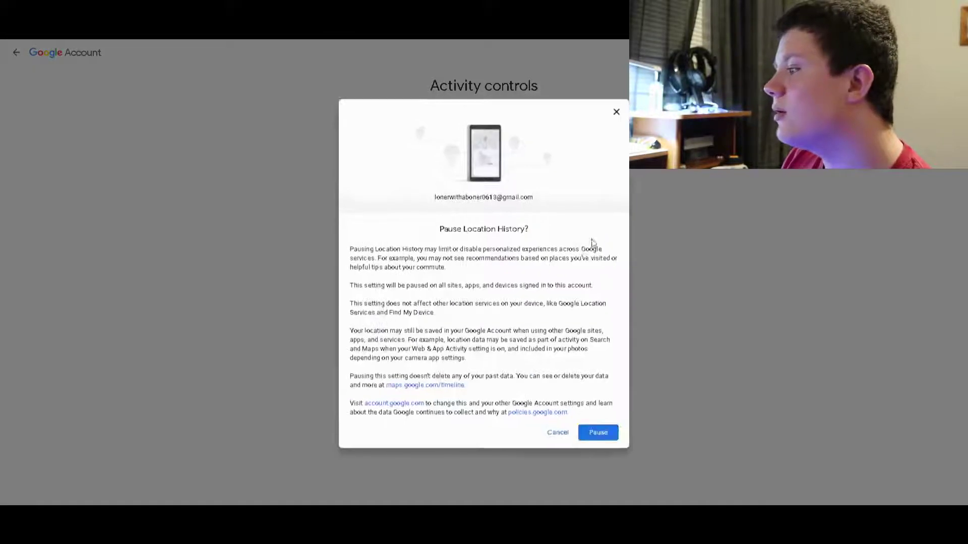
click(562, 433)
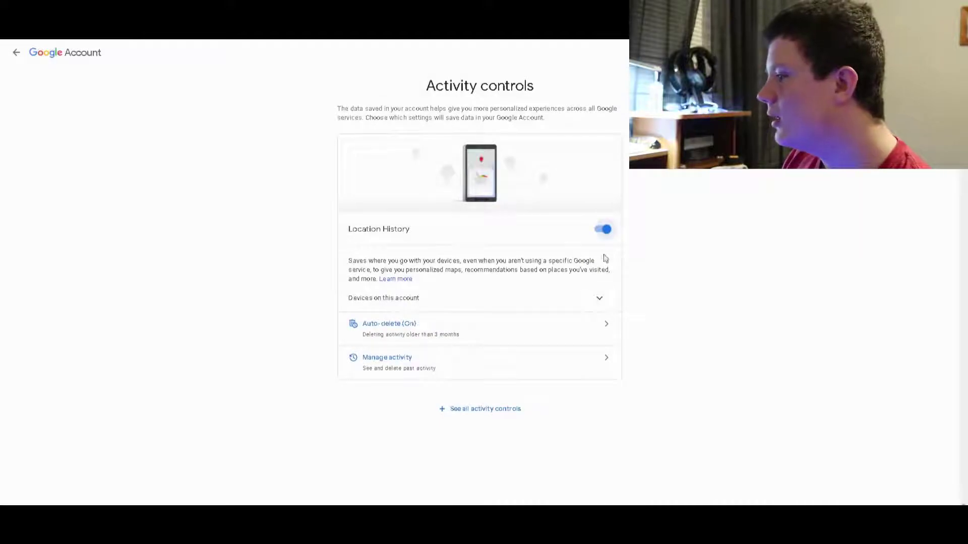
click(600, 232)
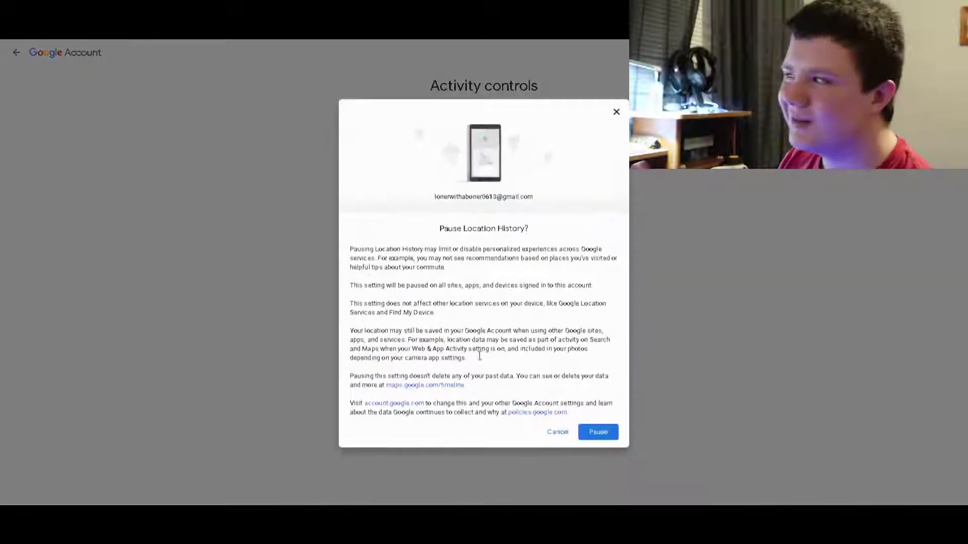
click(587, 439)
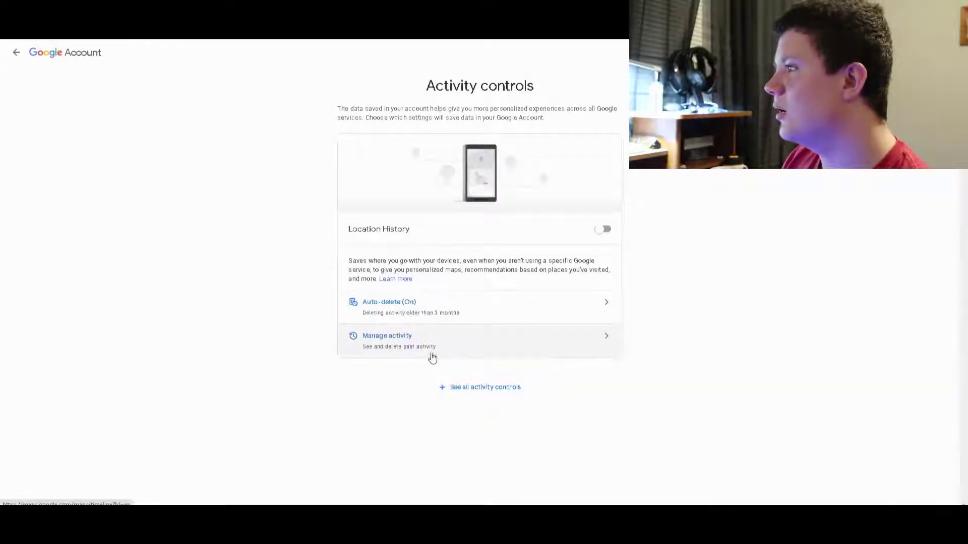
key(alt+Left)
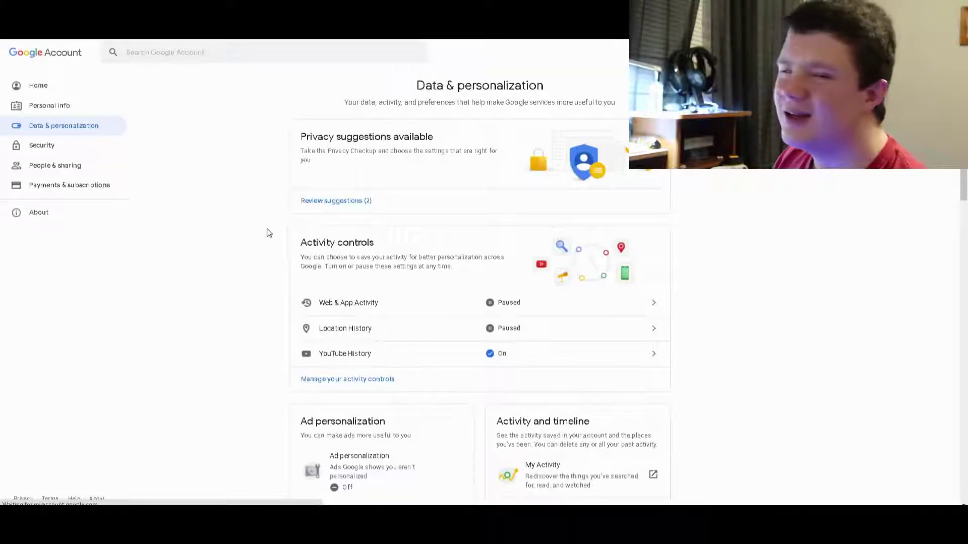
Step: Review the full activity controls list, then the Activity controls and Ad personalization cards
scroll(376, 216, up, 3)
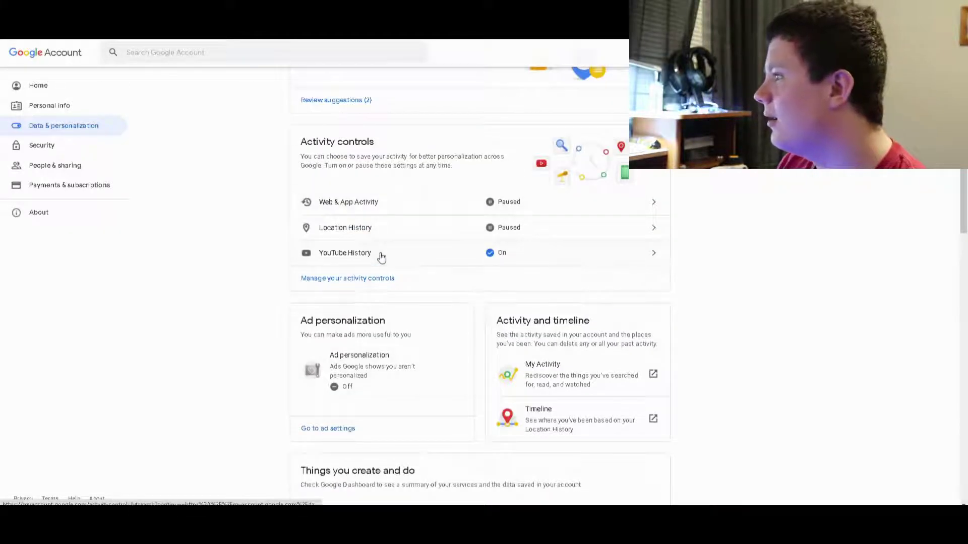
click(373, 281)
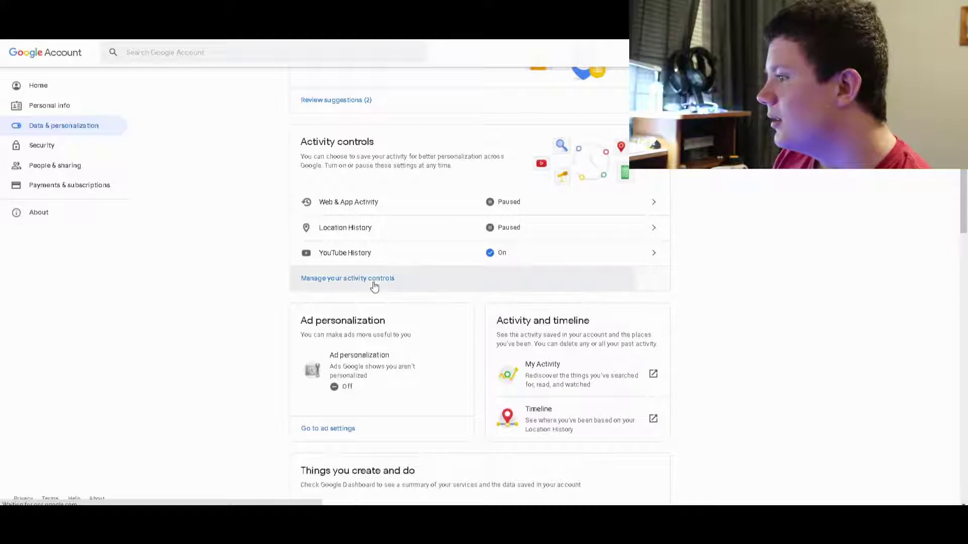
scroll(335, 255, down, 5)
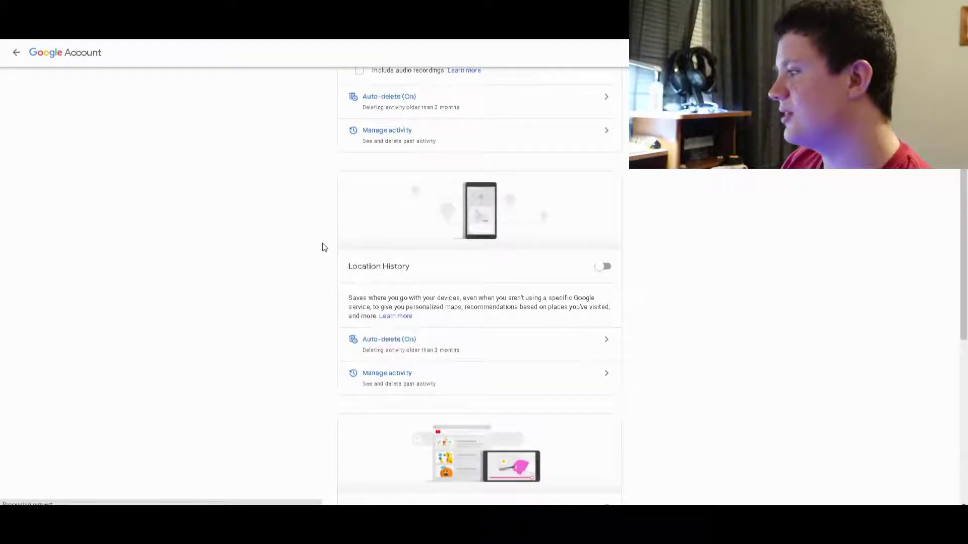
key(alt+Left)
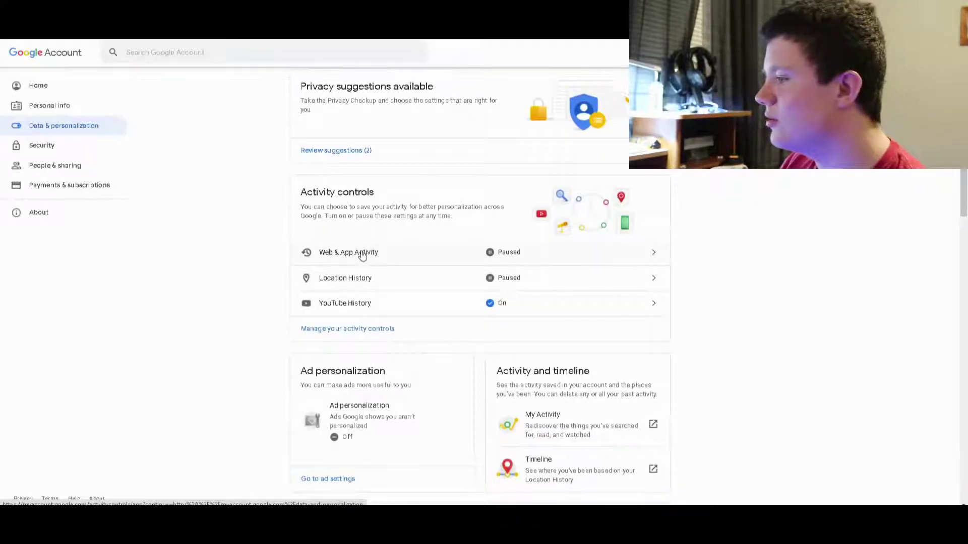
scroll(359, 253, down, 3)
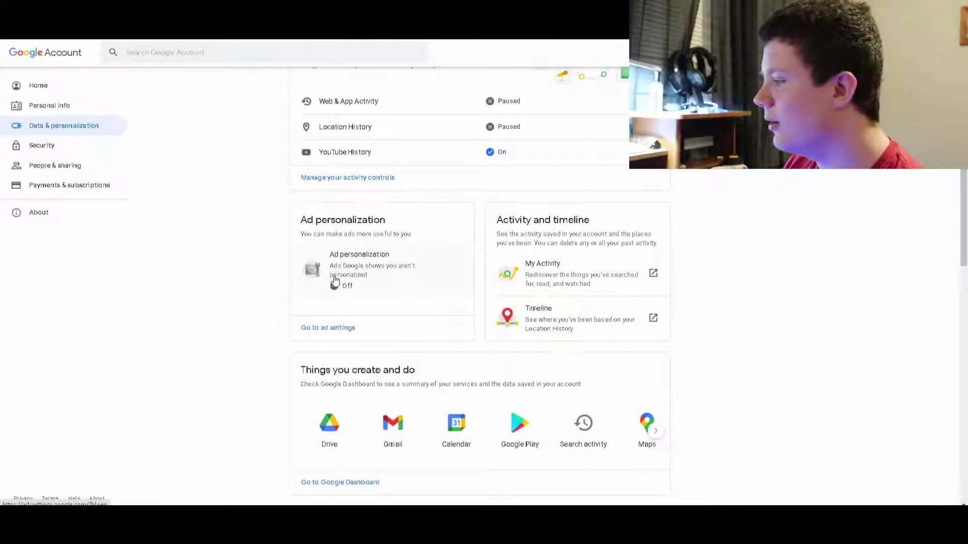
scroll(351, 265, down, 10)
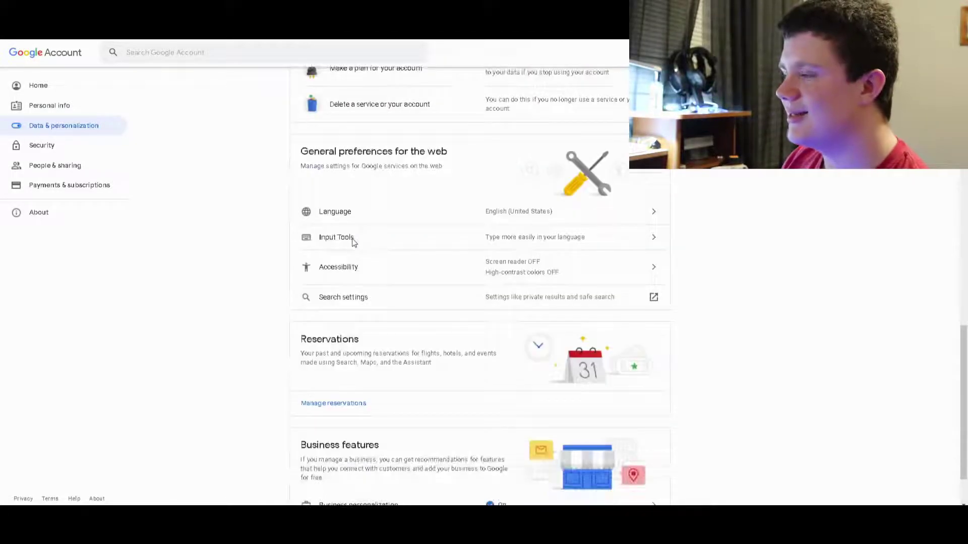
scroll(352, 243, up, 10)
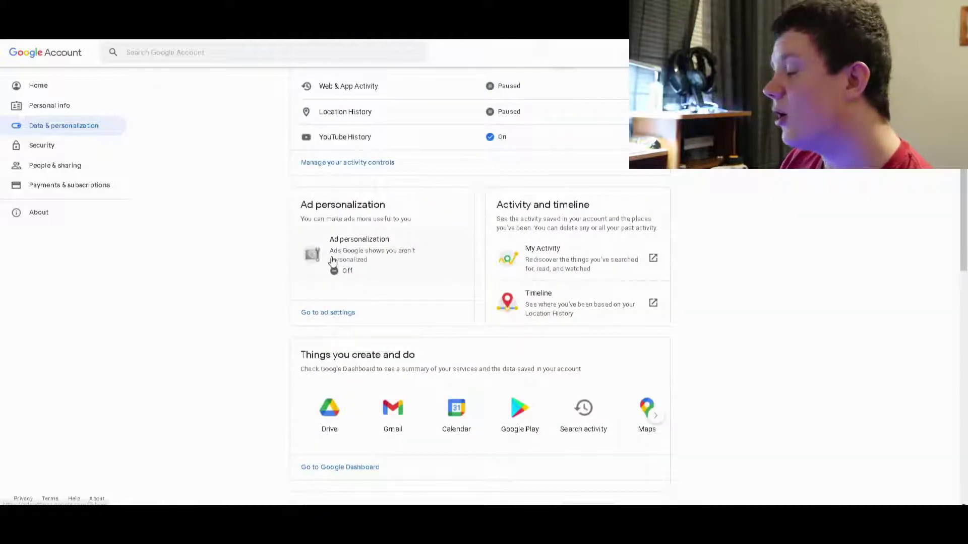
Step: Turn ad personalization on in Ad Settings and dismiss the confirmation notice
click(332, 261)
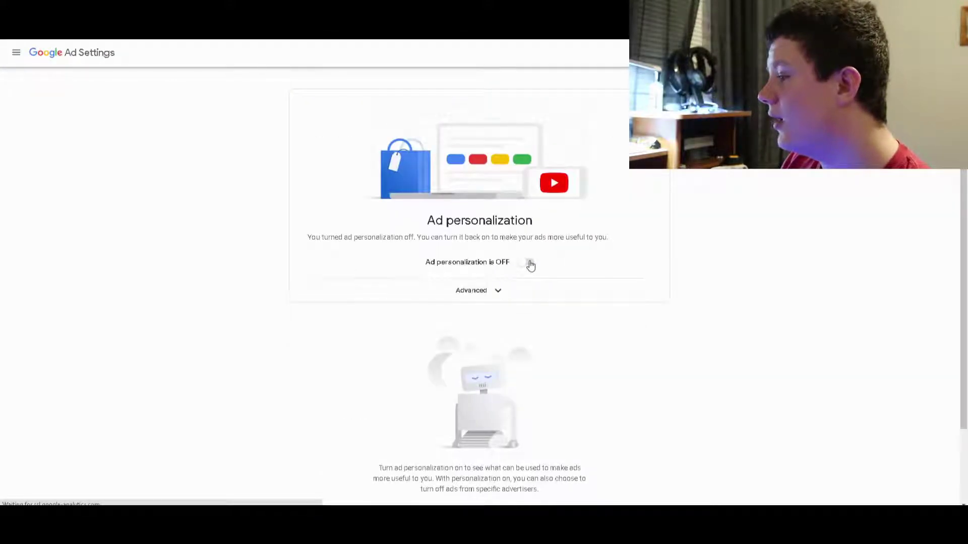
click(530, 263)
click(595, 391)
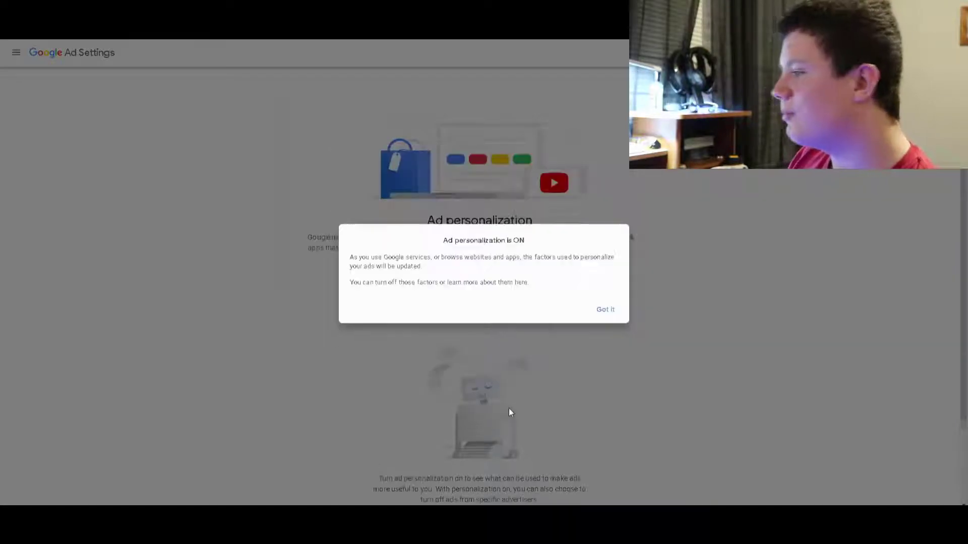
click(603, 310)
scroll(472, 332, down, 2)
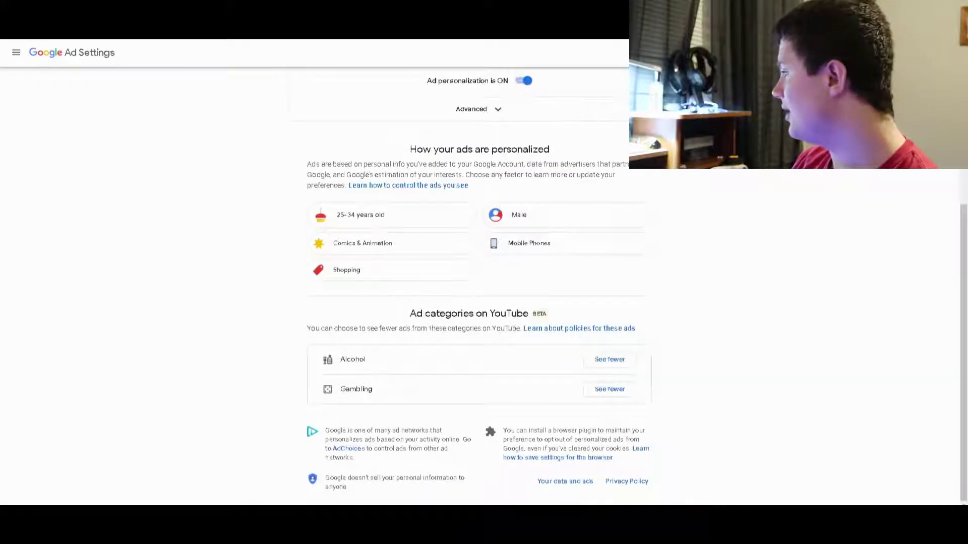
Step: Switch to another signed-in account and turn its ad personalization on as well
click(948, 52)
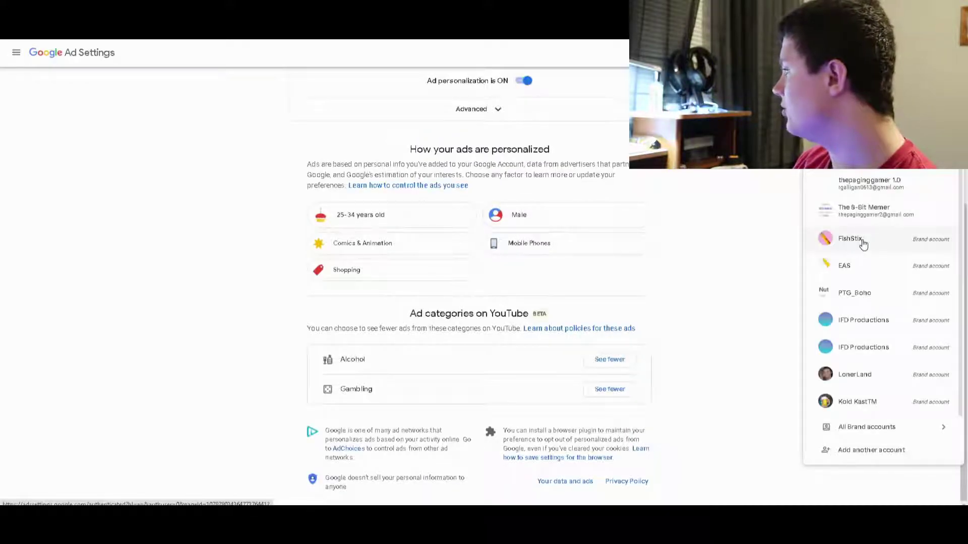
scroll(863, 382, down, 2)
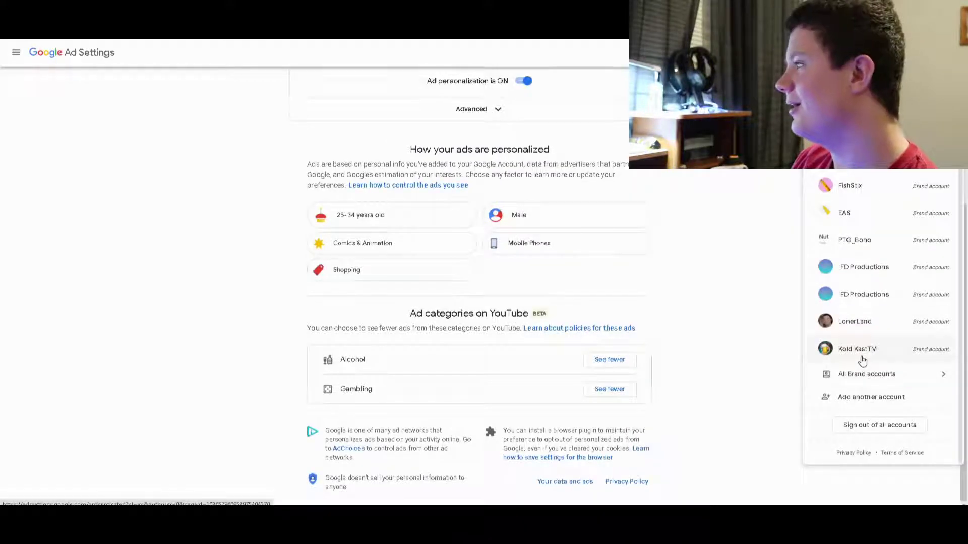
scroll(861, 362, up, 2)
click(867, 211)
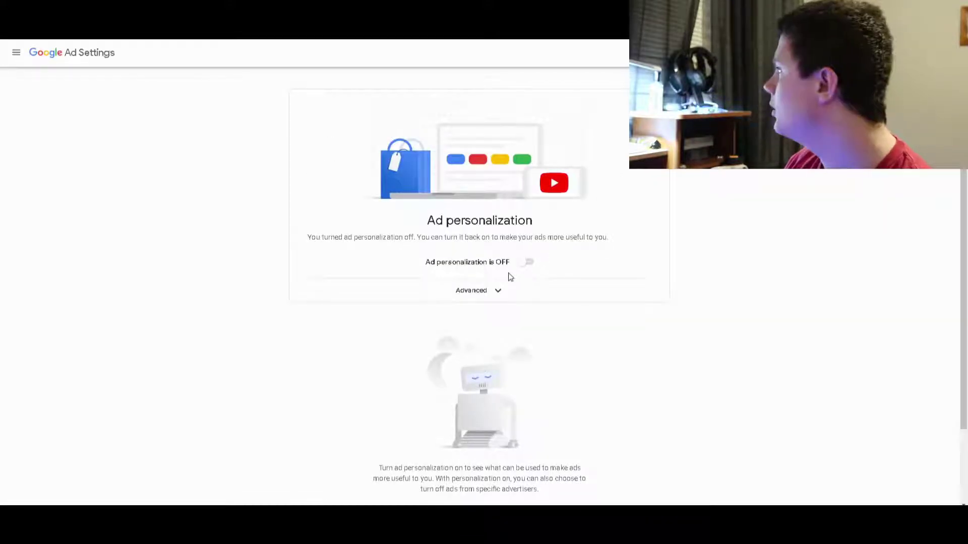
click(528, 262)
click(592, 391)
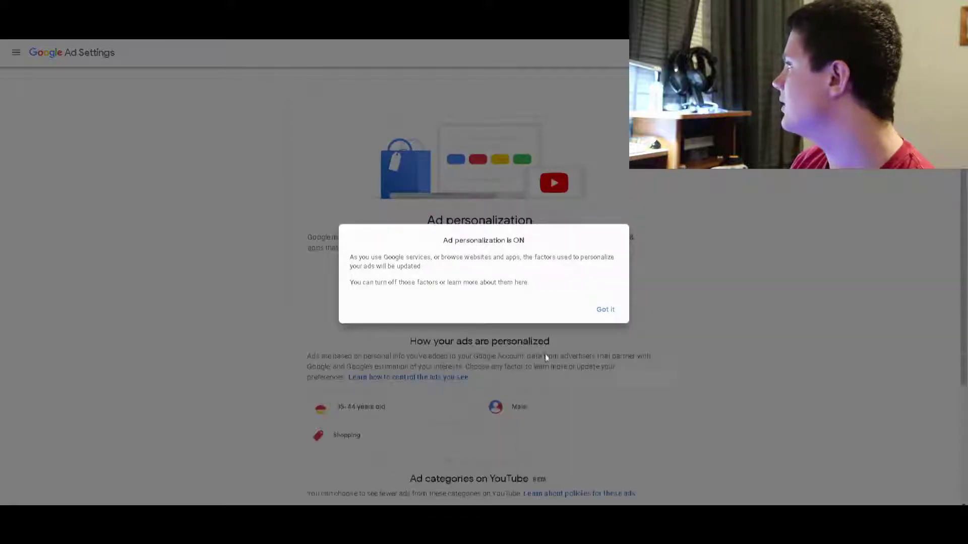
click(605, 309)
click(948, 52)
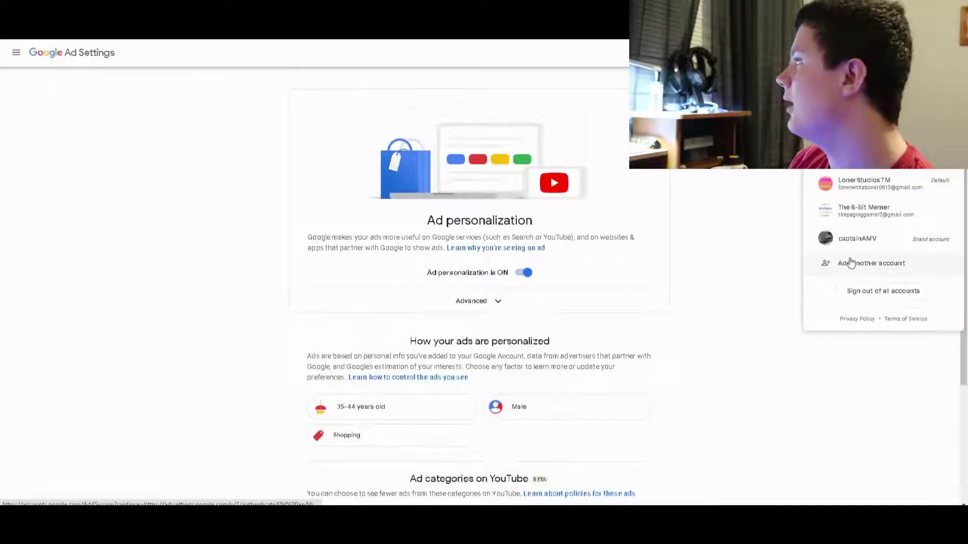
Step: Switch account and remove the Comics & Animation, Shopping and Mobile Phones interests
click(863, 209)
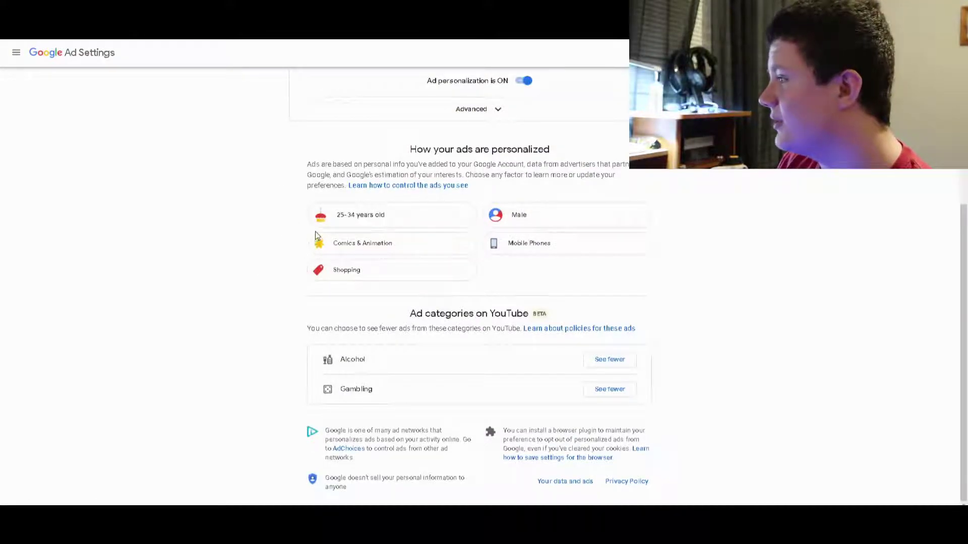
click(438, 240)
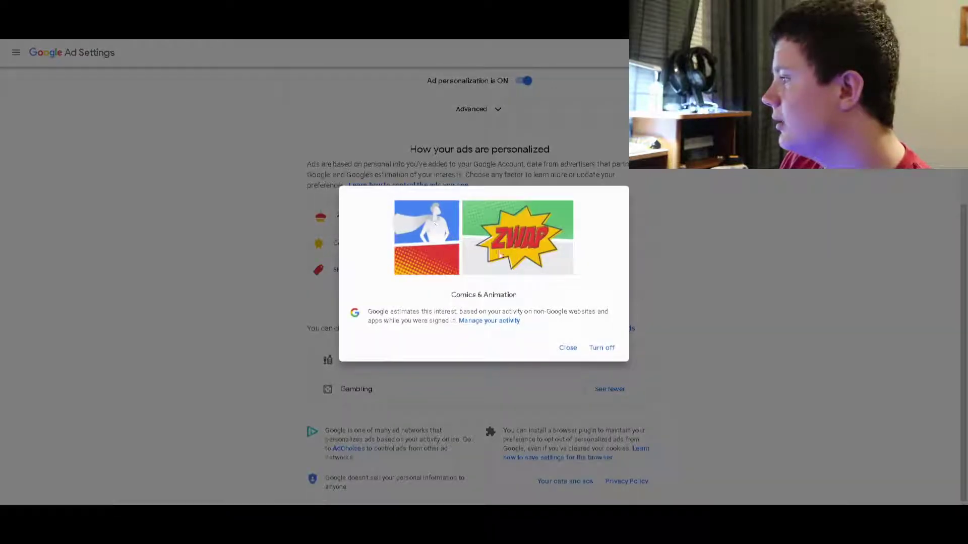
click(601, 346)
click(512, 265)
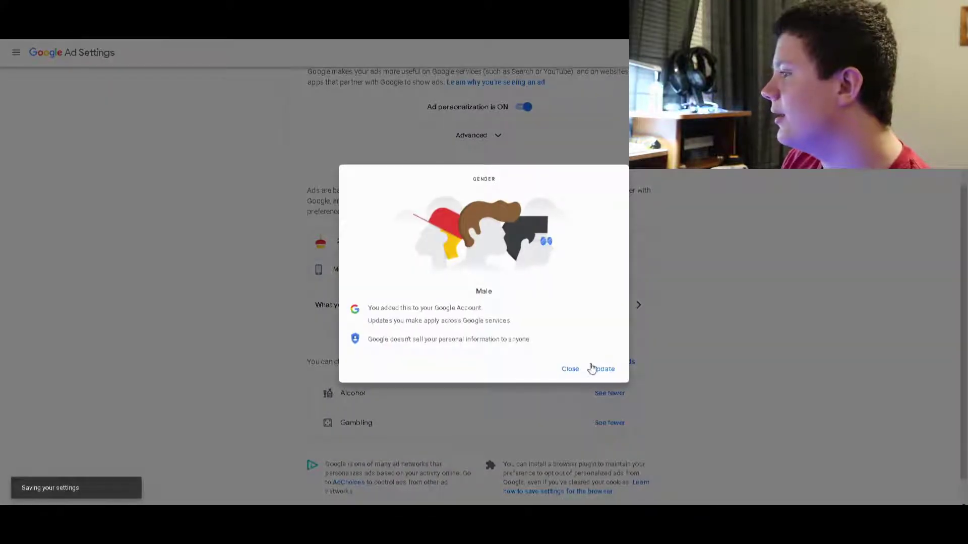
click(569, 367)
click(564, 275)
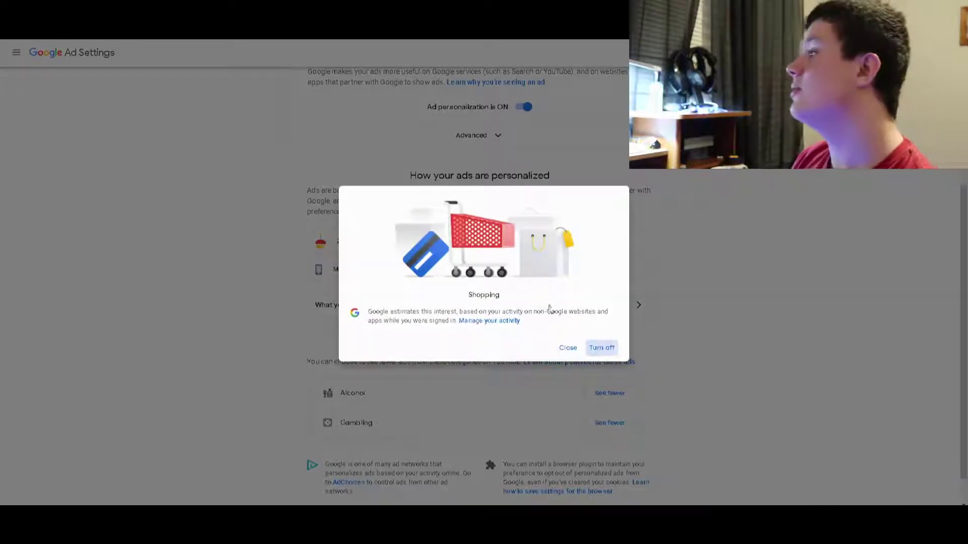
click(601, 347)
click(391, 268)
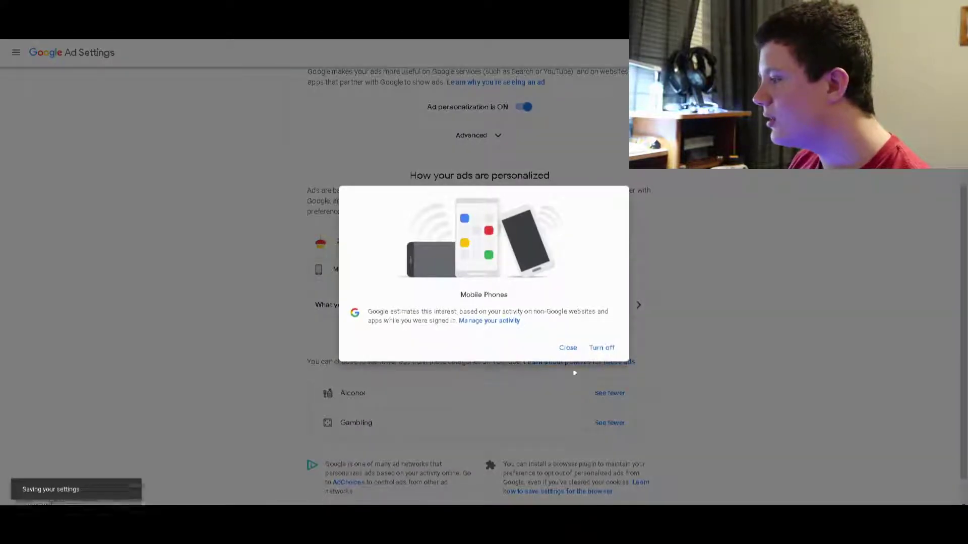
click(602, 348)
Step: Turn ad personalization off, dismiss the notice, and expand the Advanced options
click(524, 107)
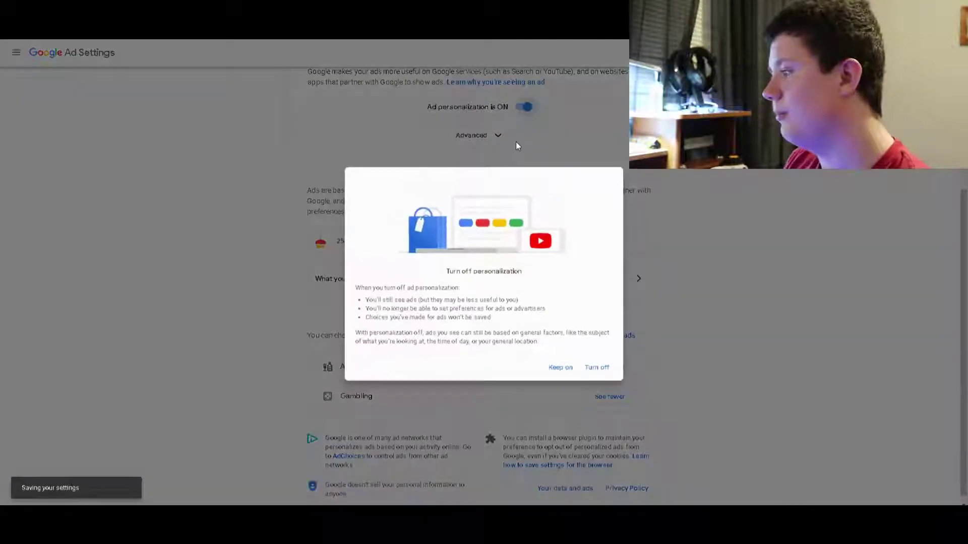
click(602, 372)
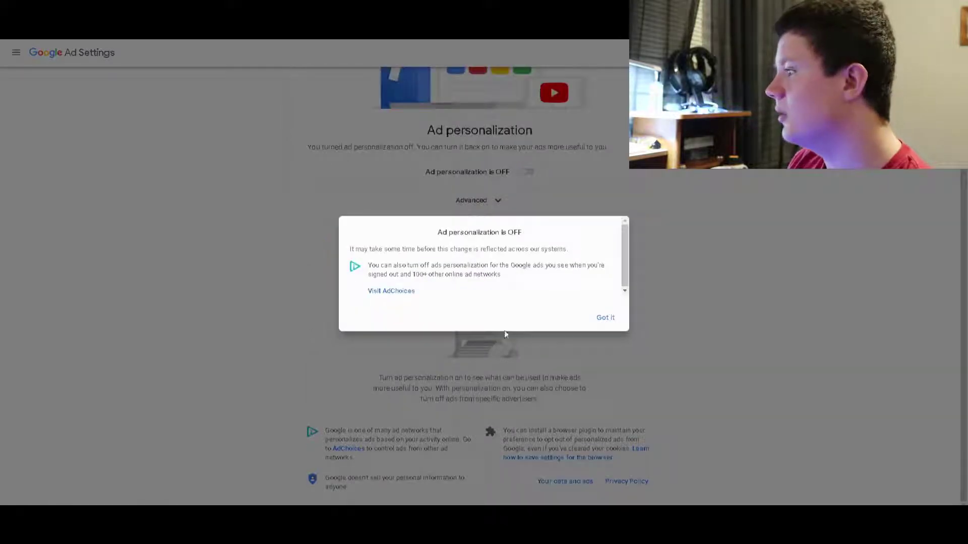
click(607, 317)
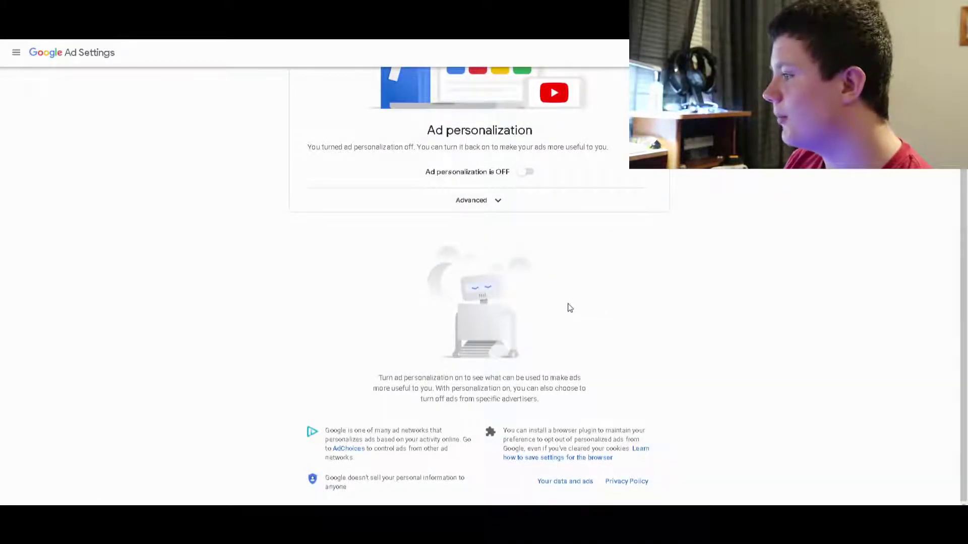
scroll(562, 301, up, 2)
click(464, 292)
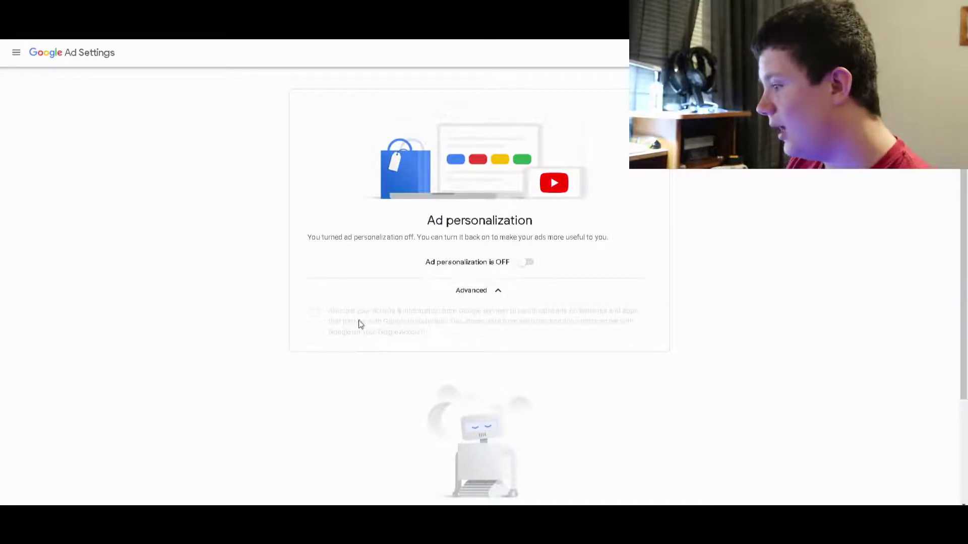
Step: Go back to Data & personalization and scroll through its sections
key(alt+Left)
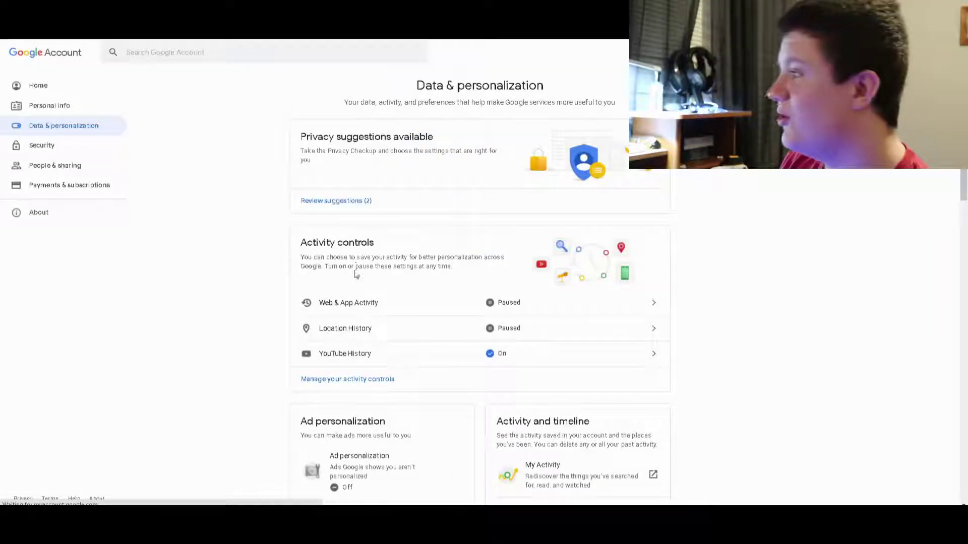
scroll(355, 274, down, 4)
scroll(336, 261, down, 10)
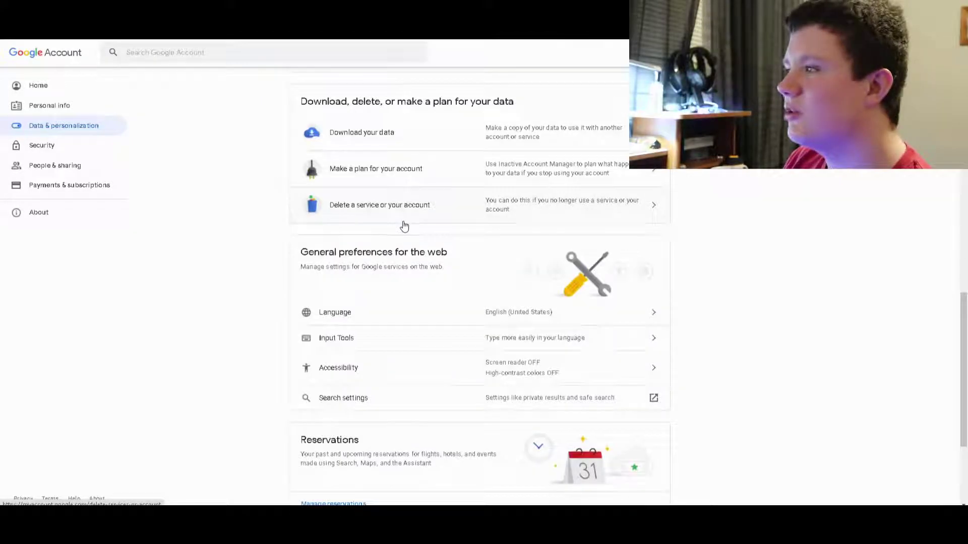
scroll(428, 233, down, 3)
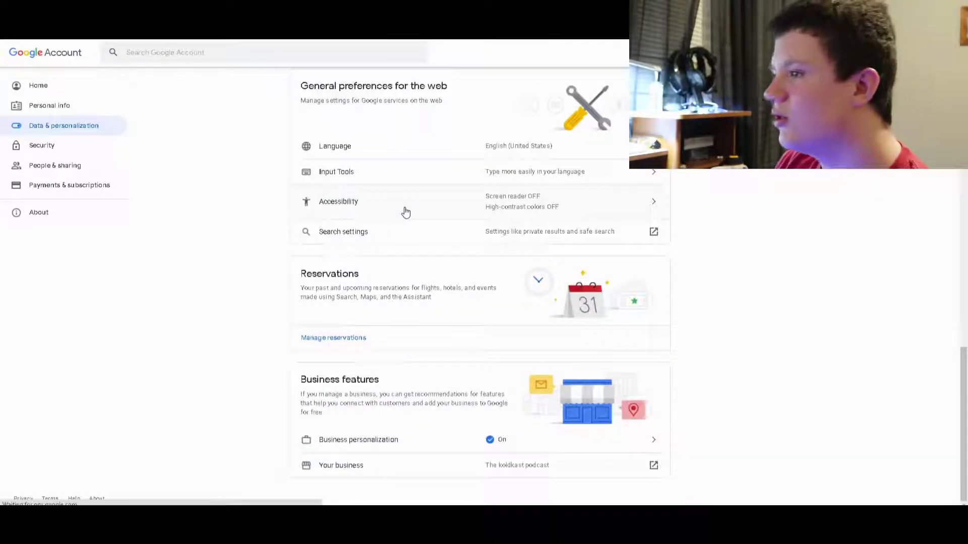
scroll(409, 209, up, 12)
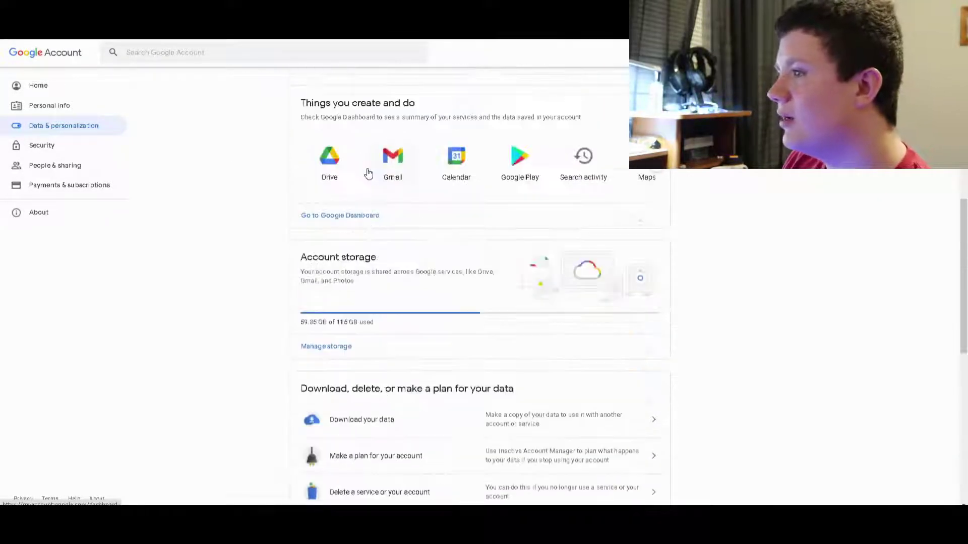
Step: Open People & sharing and review its contact info and sharing settings
click(79, 166)
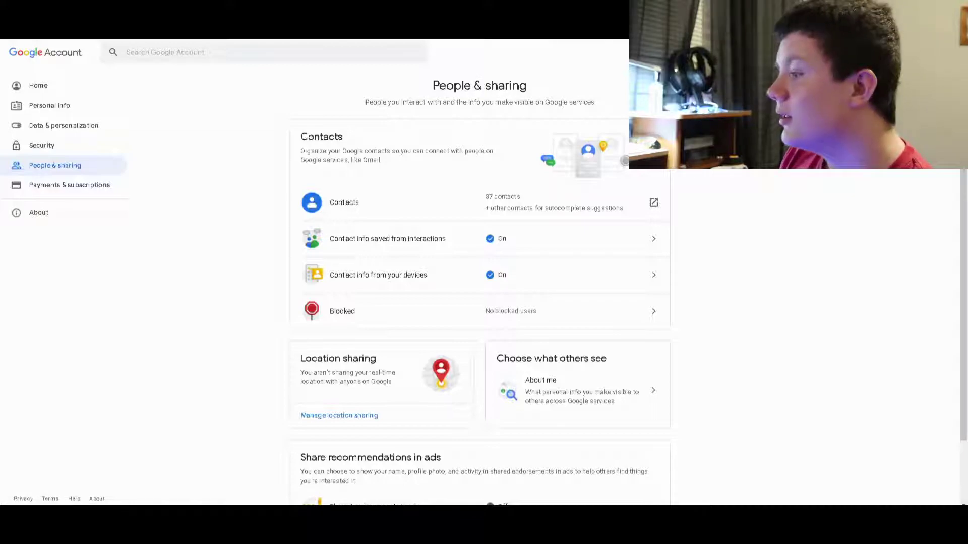
key(ctrl+t)
key(ctrl+w)
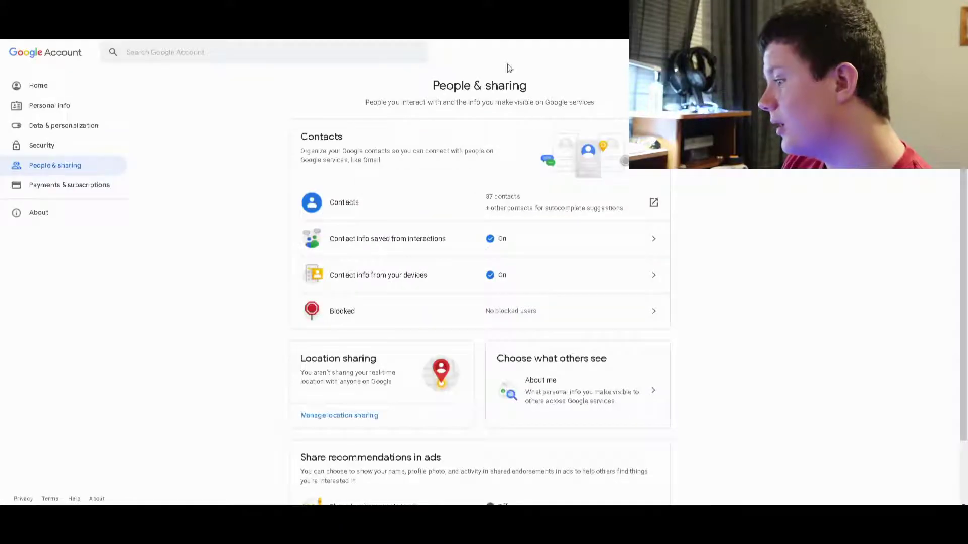
scroll(387, 153, down, 2)
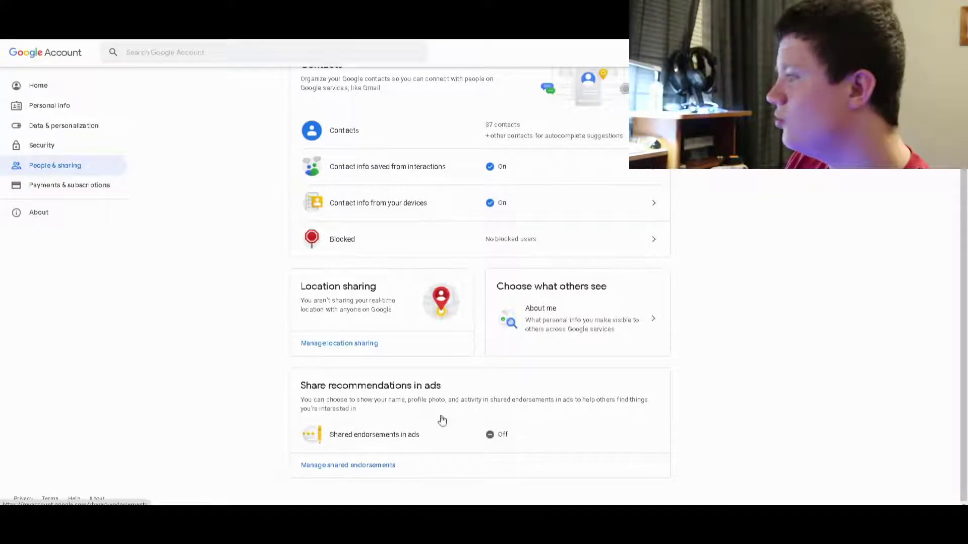
scroll(396, 413, up, 2)
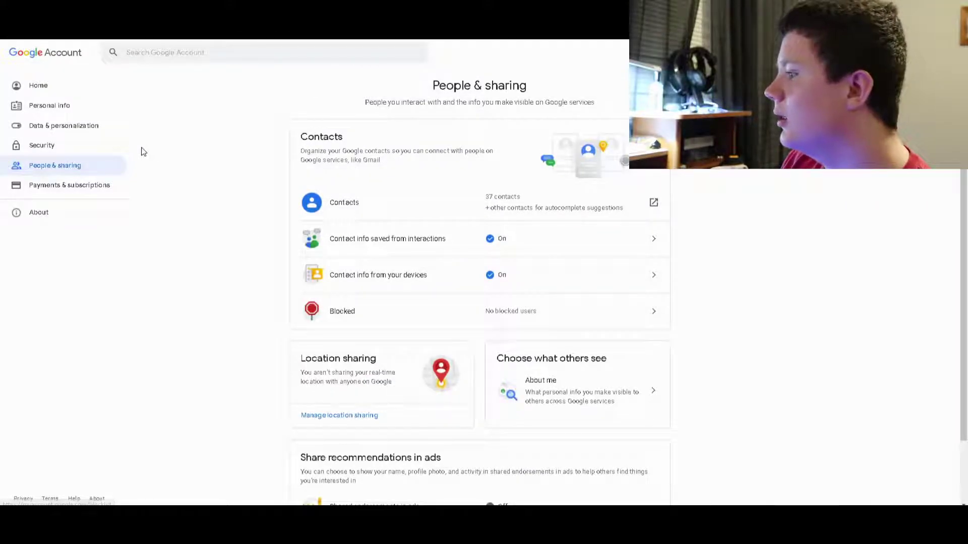
Step: Return to Data & personalization and look through the Privacy Checkup suggestions
click(70, 126)
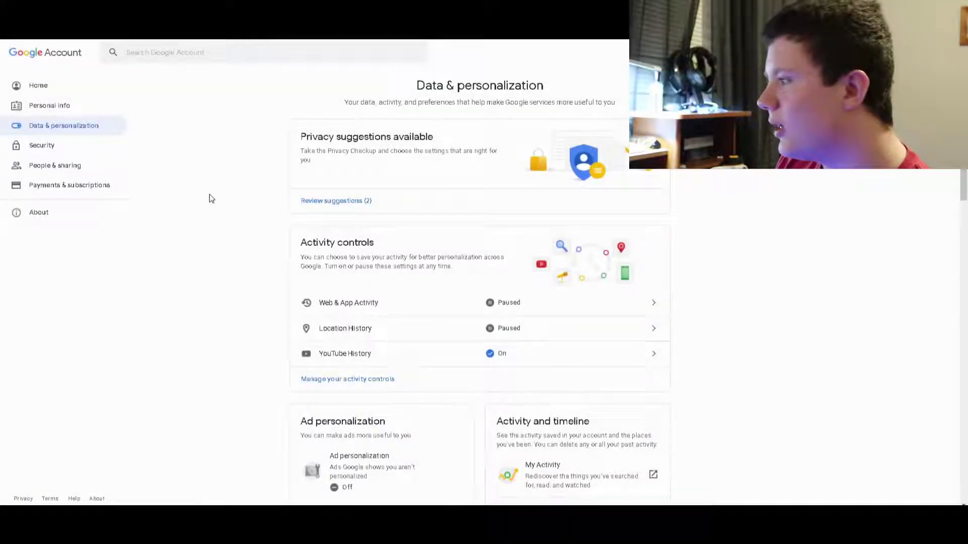
click(345, 200)
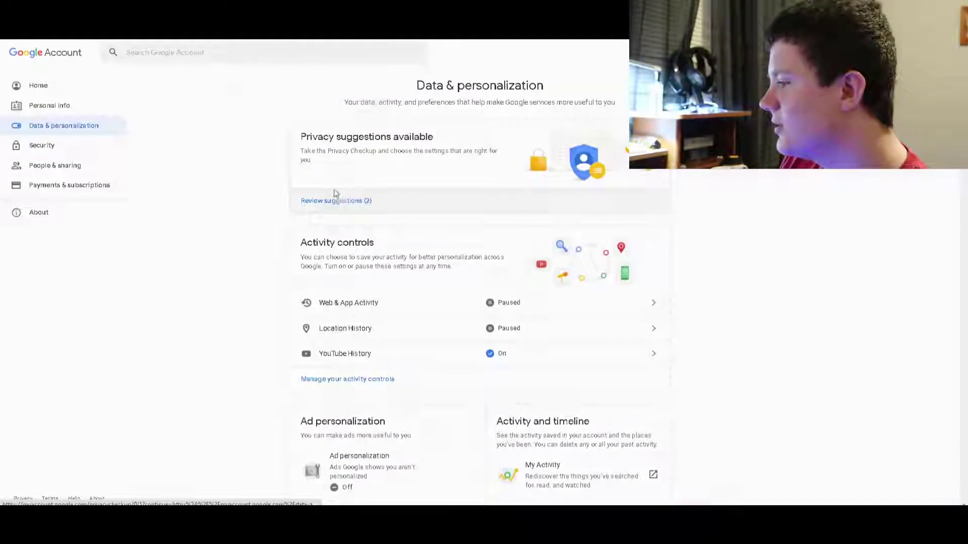
scroll(373, 168, down, 13)
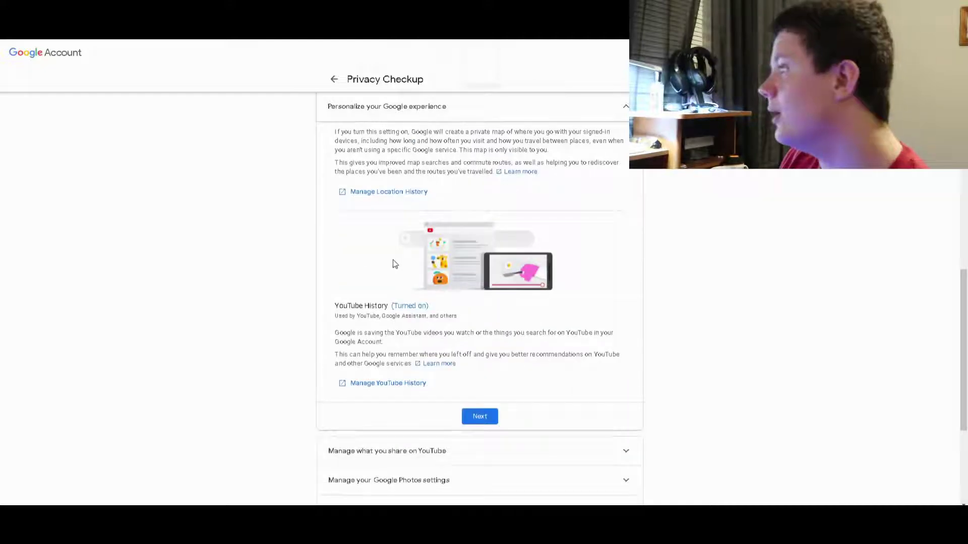
scroll(392, 259, down, 4)
scroll(392, 260, up, 12)
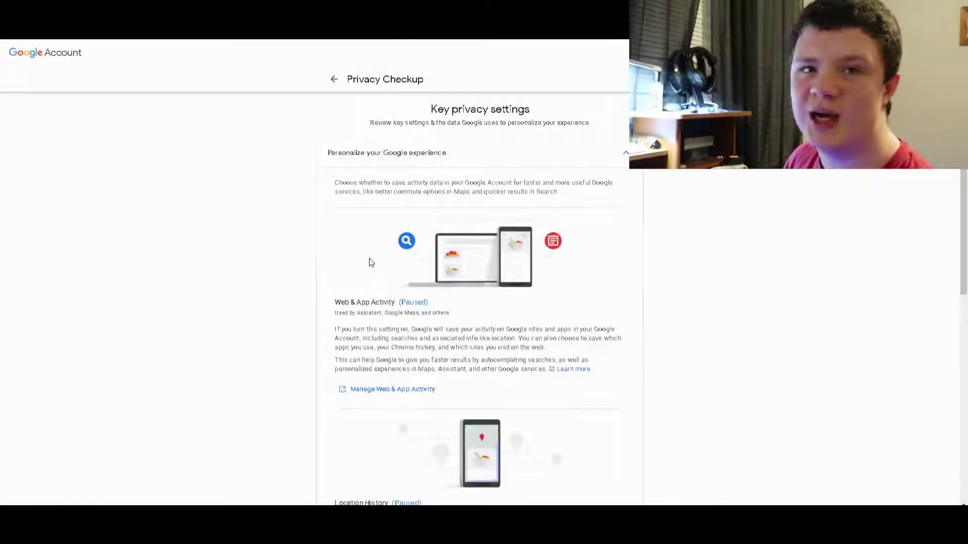
scroll(371, 262, up, 3)
Step: Leave Privacy Checkup and scroll through the Data & personalization sections
key(alt+Left)
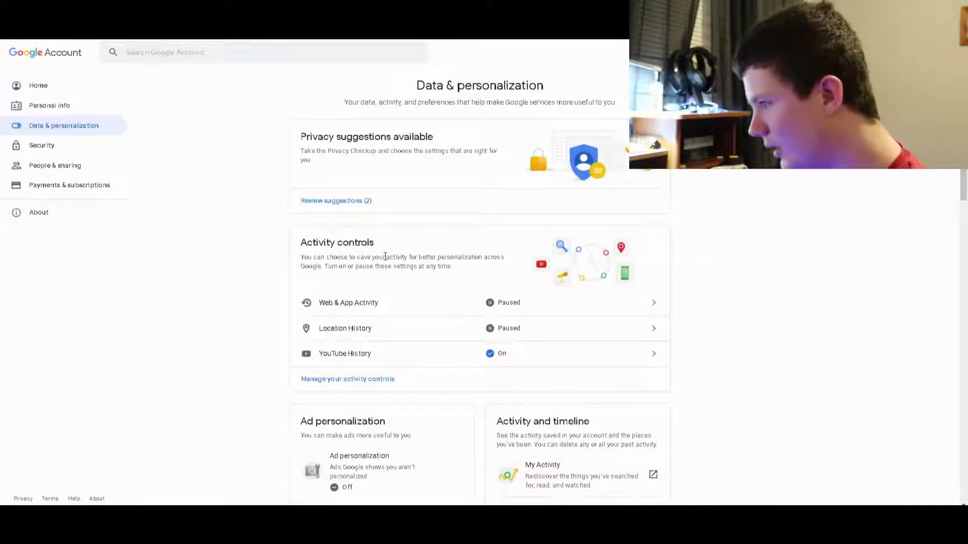
scroll(385, 258, down, 7)
scroll(379, 261, down, 4)
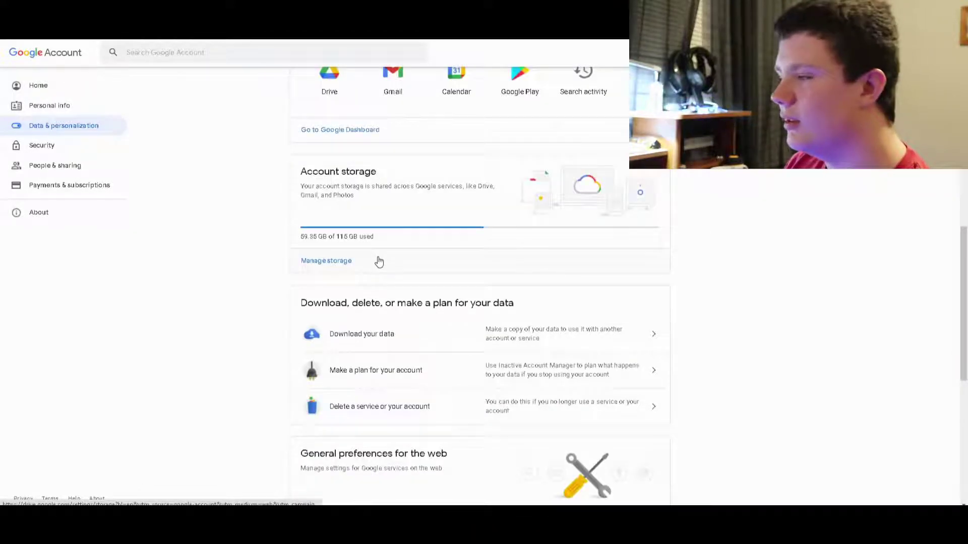
scroll(328, 224, down, 4)
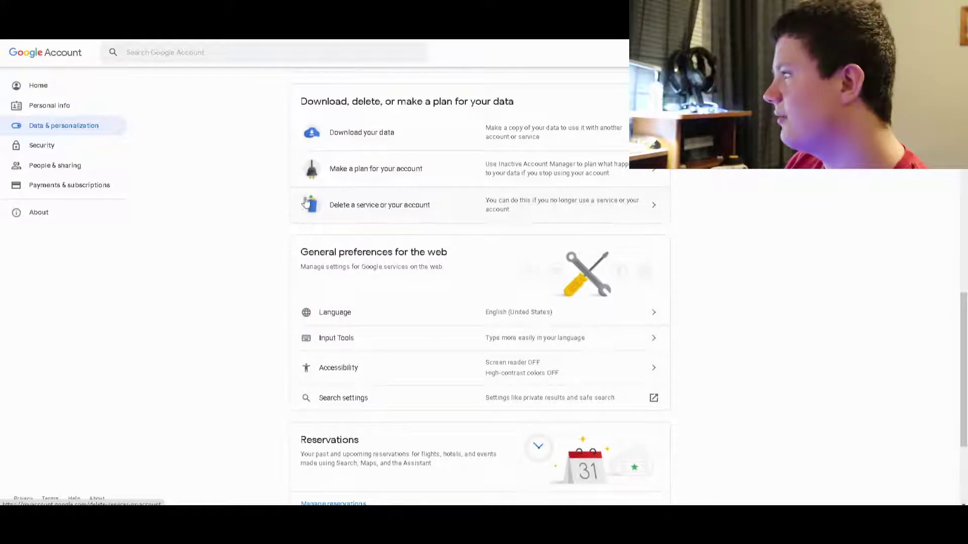
scroll(322, 192, down, 3)
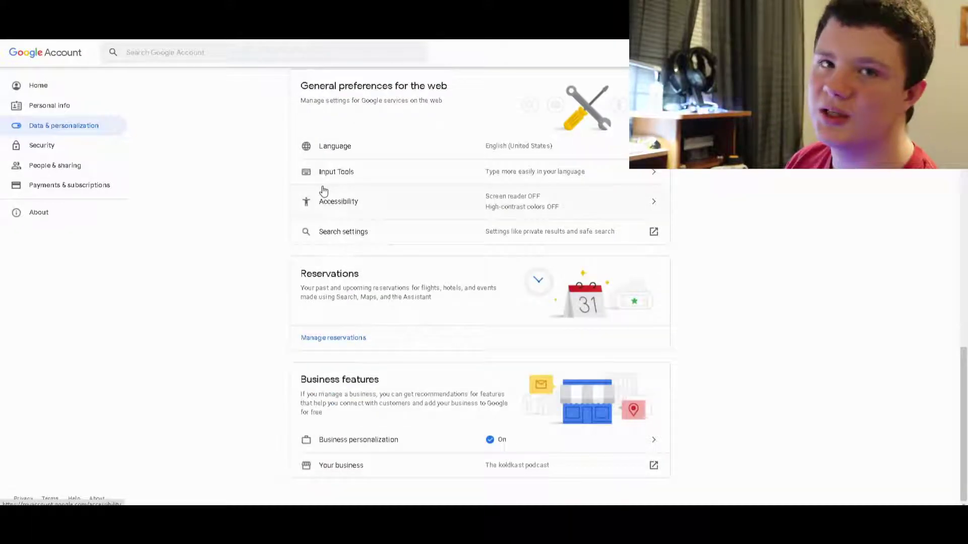
scroll(323, 187, up, 1)
scroll(301, 185, down, 1)
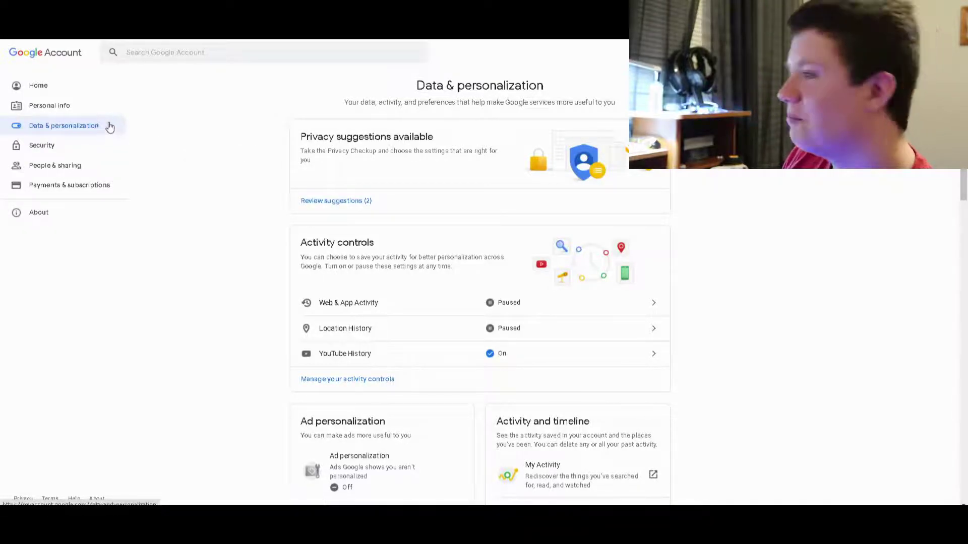
Step: Reopen the Data & personalization overview from the sidebar
click(75, 144)
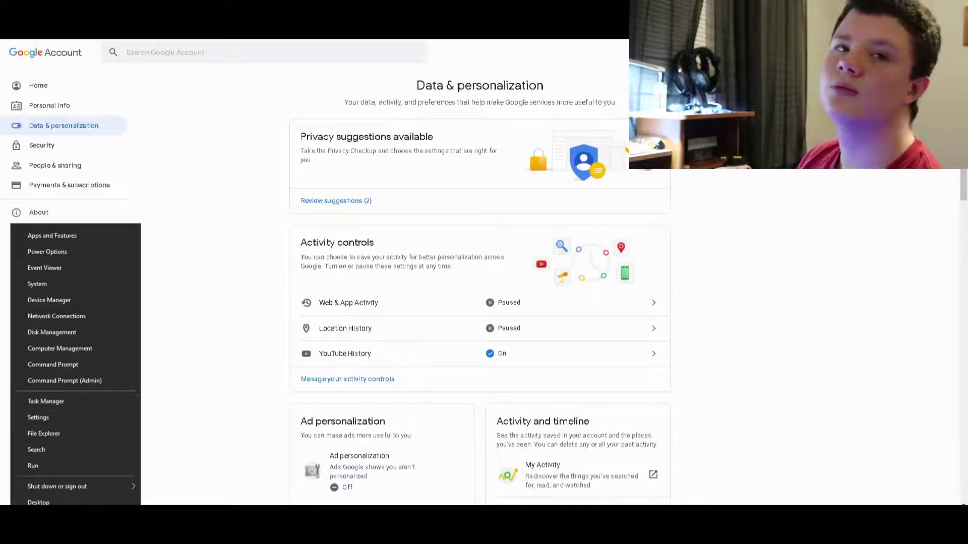
Step: Go through Network and Internet and Network and Sharing Center to the adapter list
key(Escape)
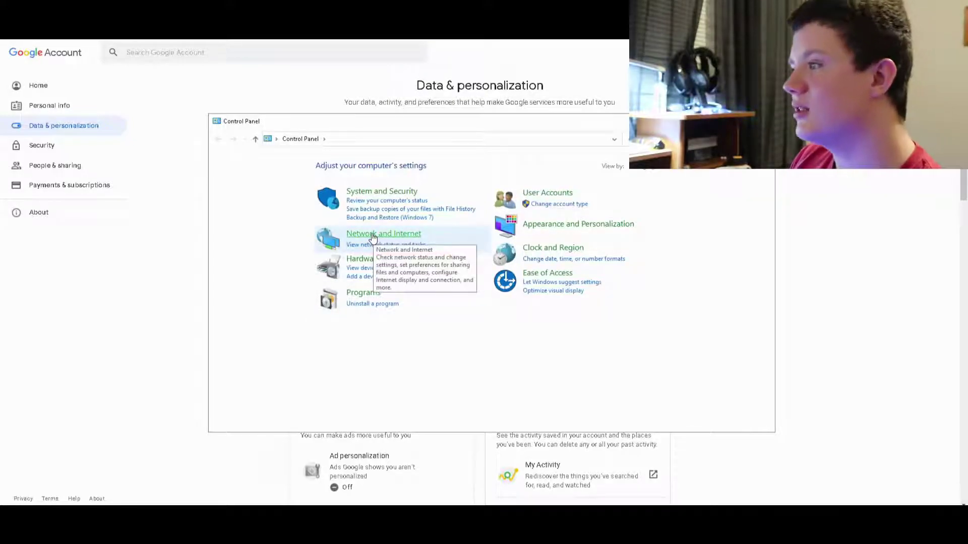
click(372, 235)
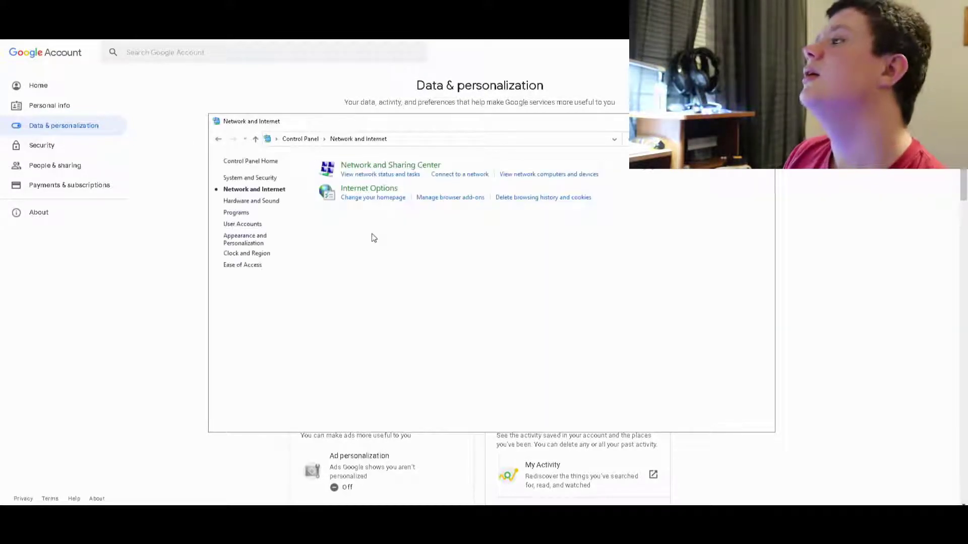
click(345, 166)
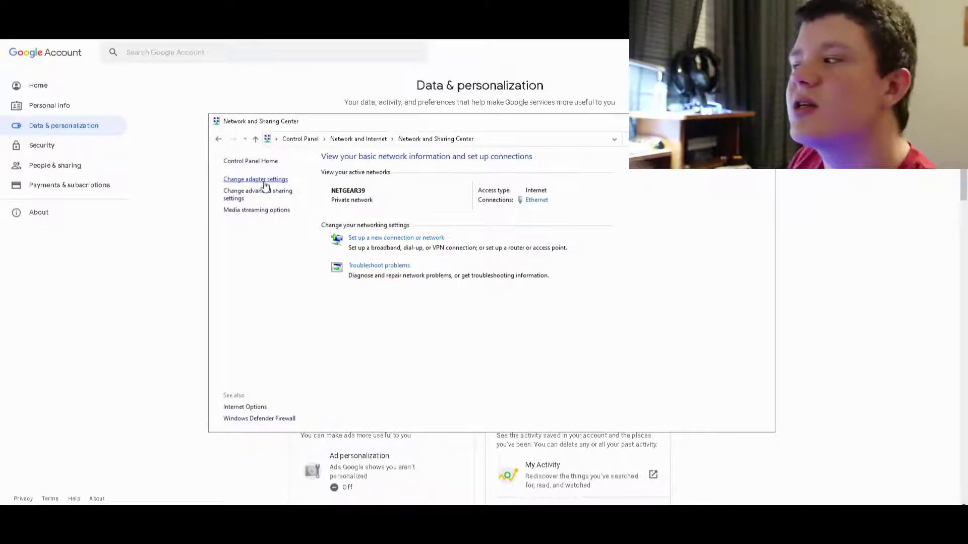
click(268, 182)
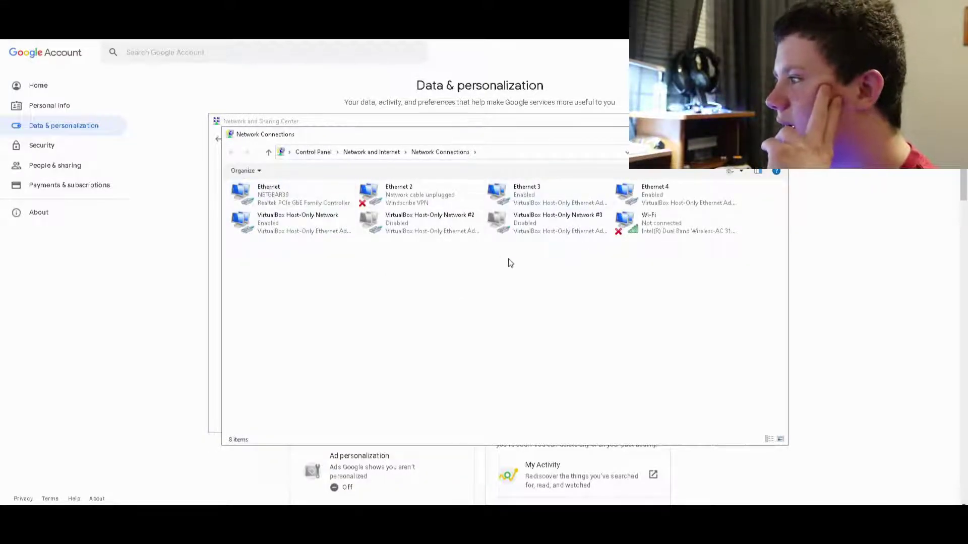
Step: Open the Ethernet adapter's status window and its Properties
click(259, 202)
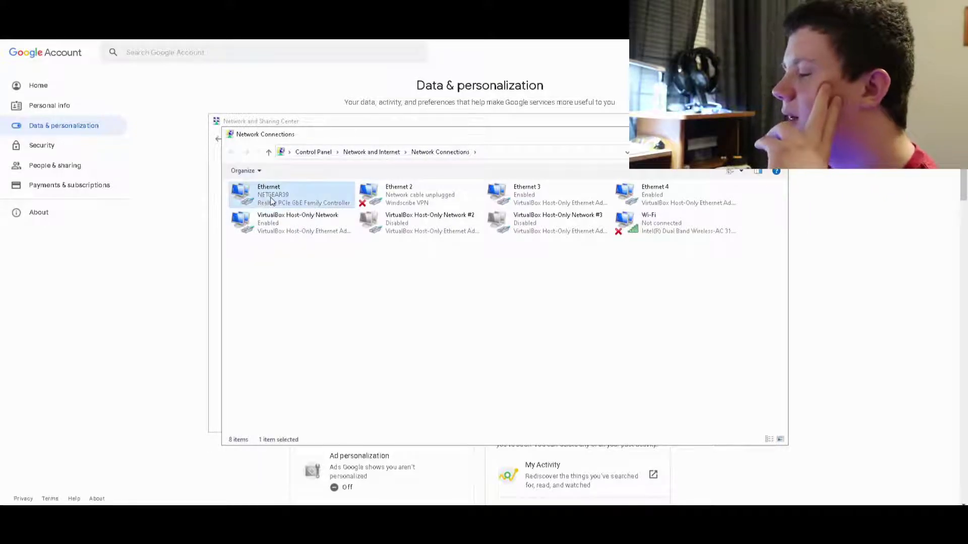
double_click(298, 199)
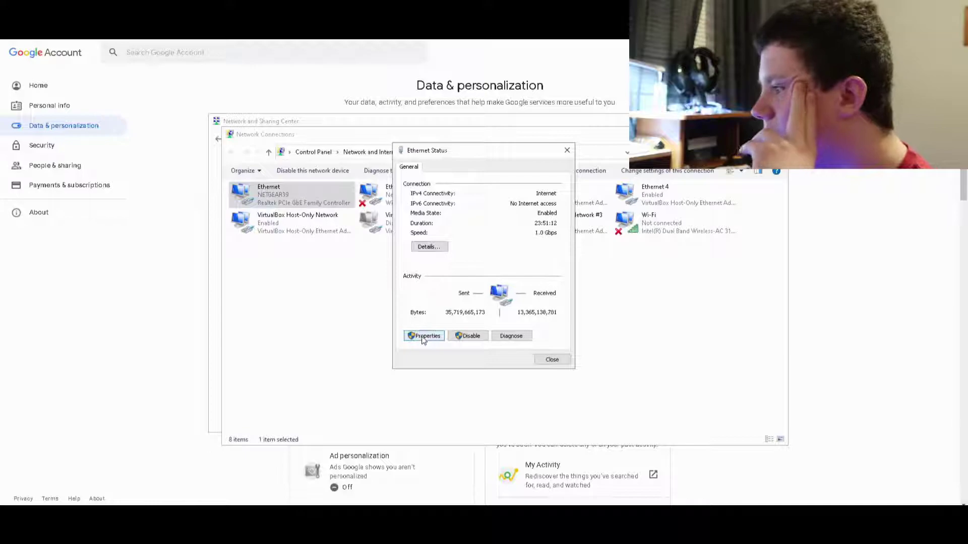
drag(432, 150, 373, 145)
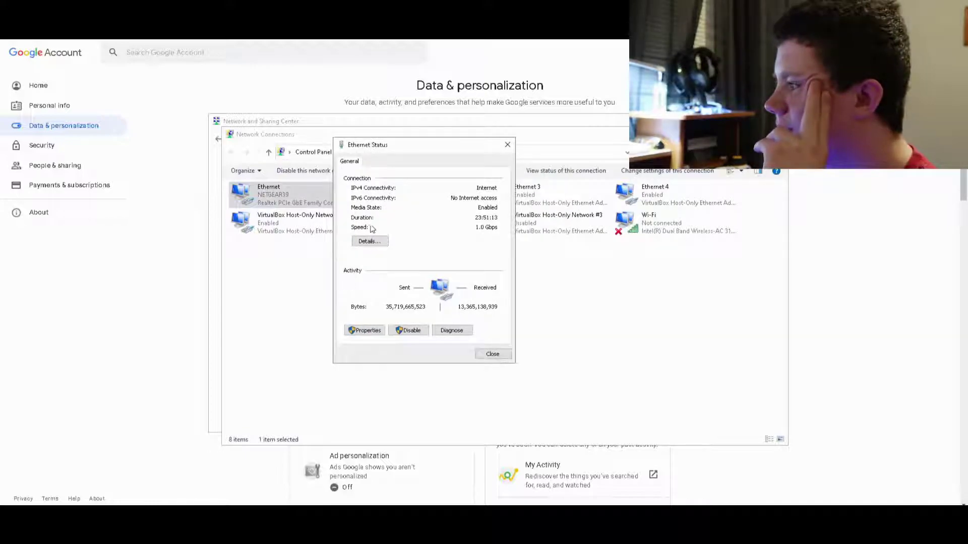
click(371, 336)
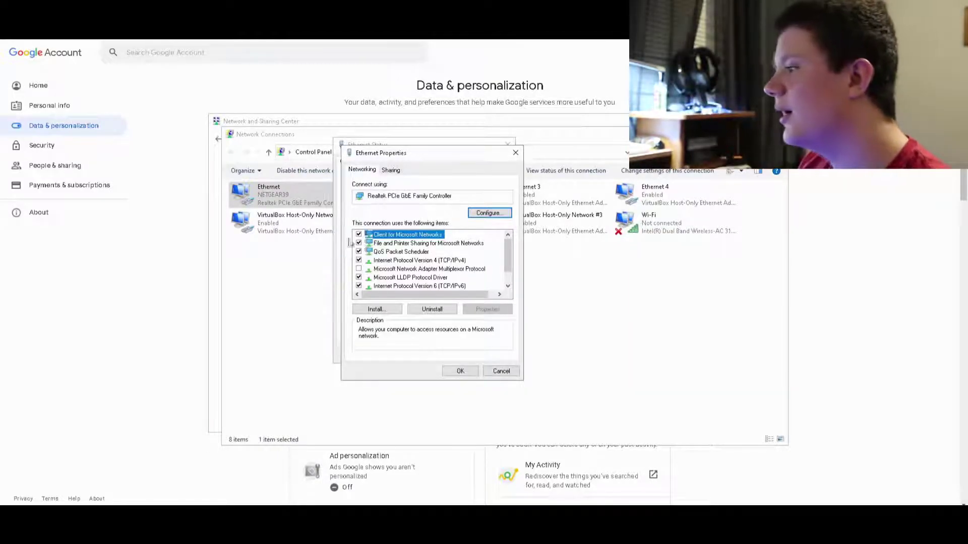
Step: Set the Ethernet IPv4 DNS servers to 1.1.1.1 and 1.0.0.1
scroll(414, 250, down, 1)
scroll(411, 263, up, 1)
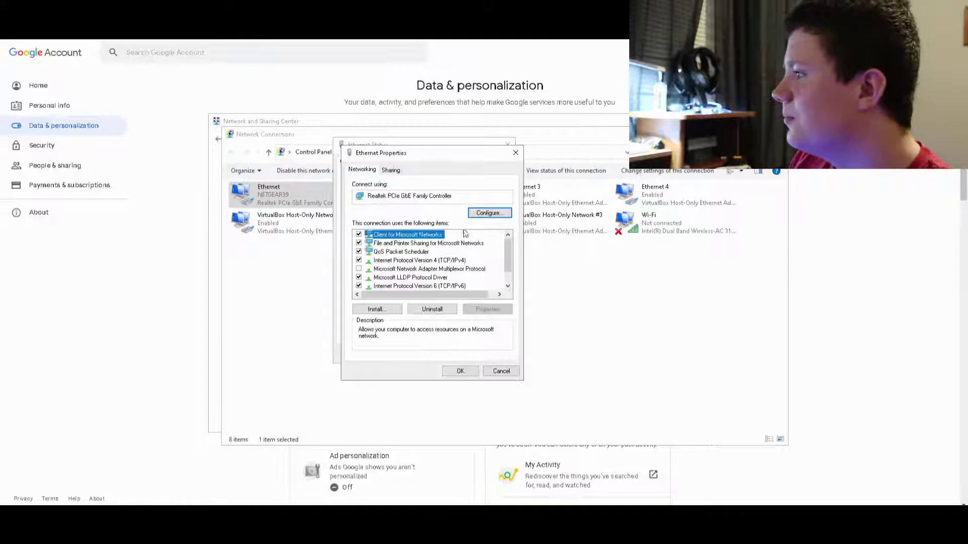
click(461, 261)
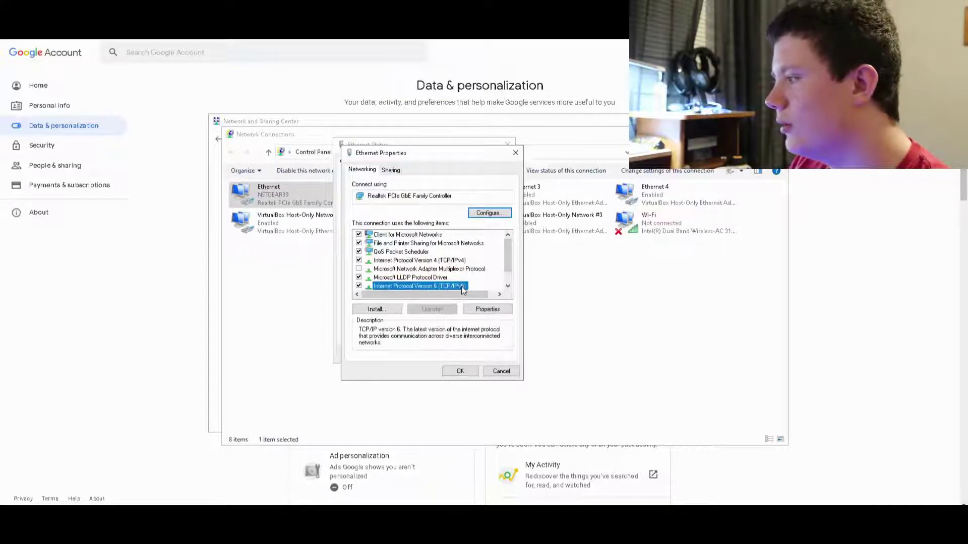
double_click(456, 261)
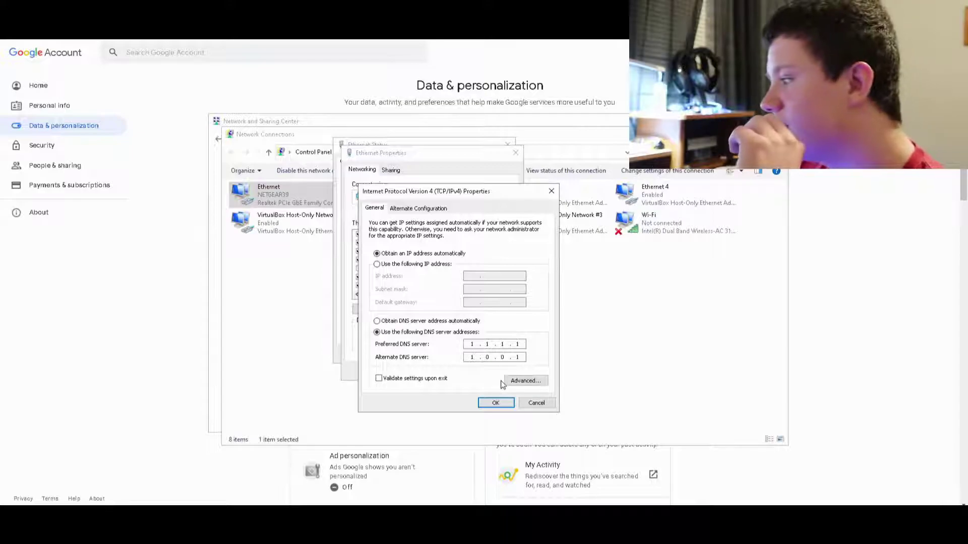
click(496, 403)
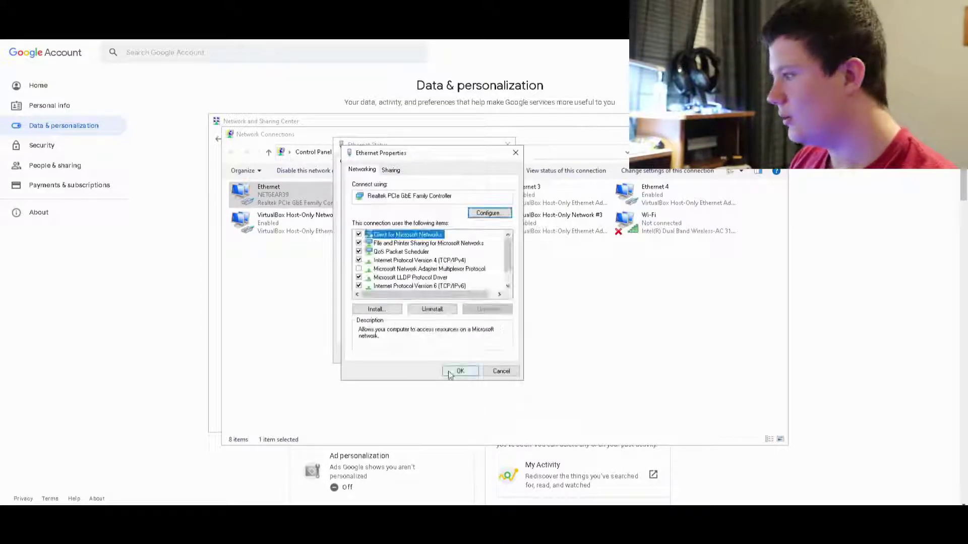
Step: Set the IPv6 DNS servers to 2606:4700:4700::1111 and 2606:4700:4700::1001
double_click(420, 286)
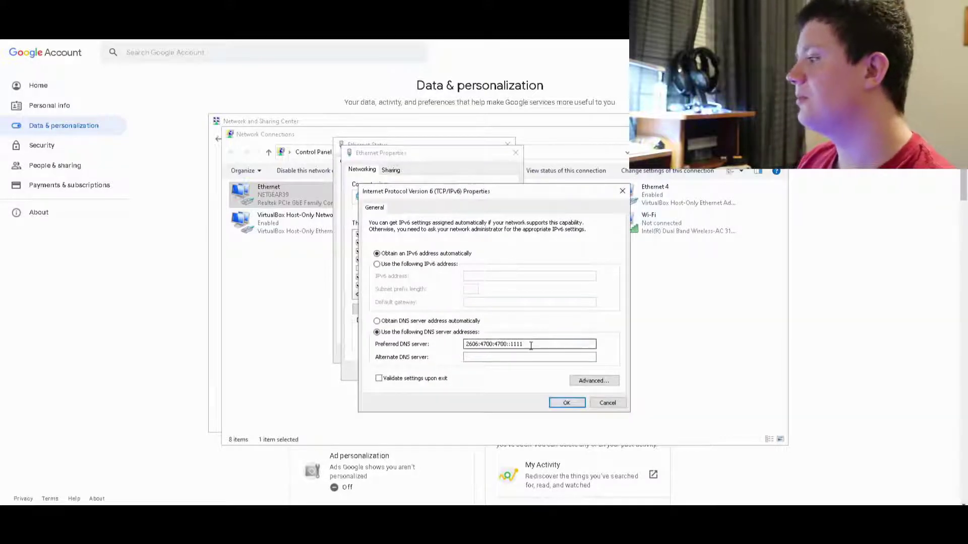
key(ctrl+a)
key(ctrl+c)
click(513, 358)
key(ctrl+v)
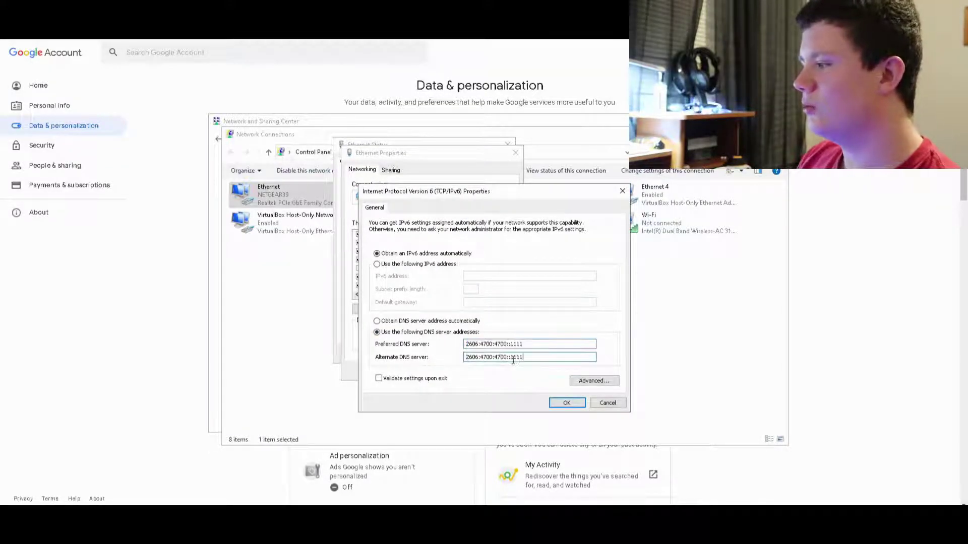
key(BackSpace)
key(BackSpace)
key(BackSpace)
text(00)
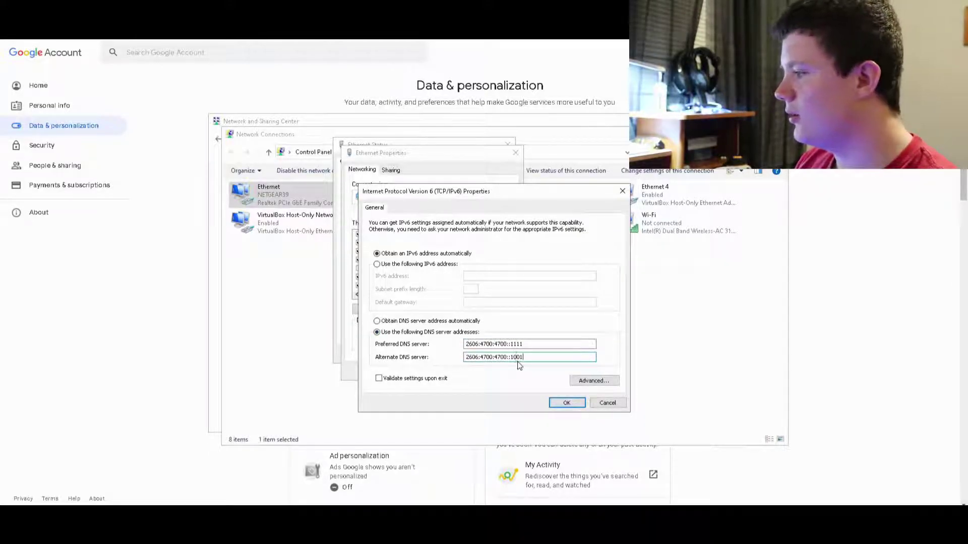
click(561, 404)
Step: Apply the Ethernet properties, then close the Ethernet Status and Network Connections windows
click(460, 372)
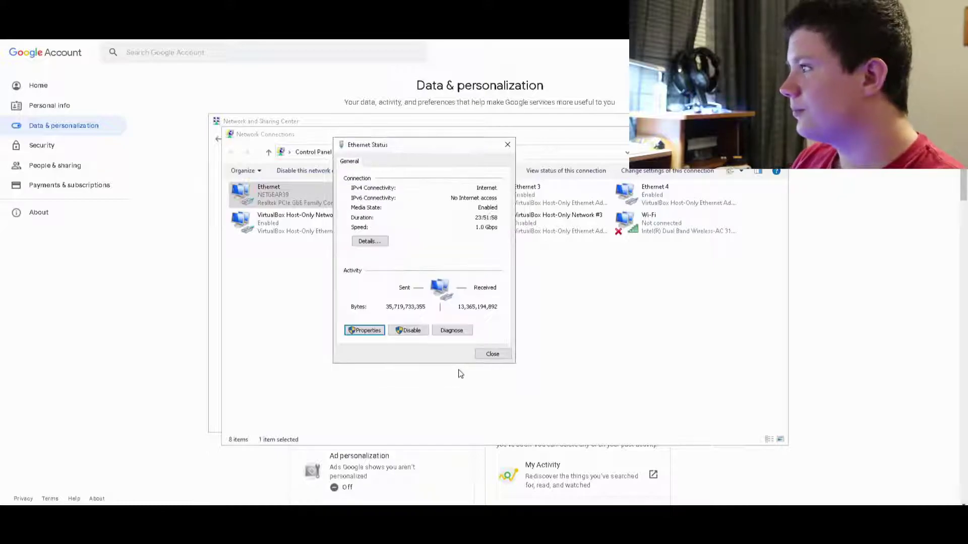
click(491, 355)
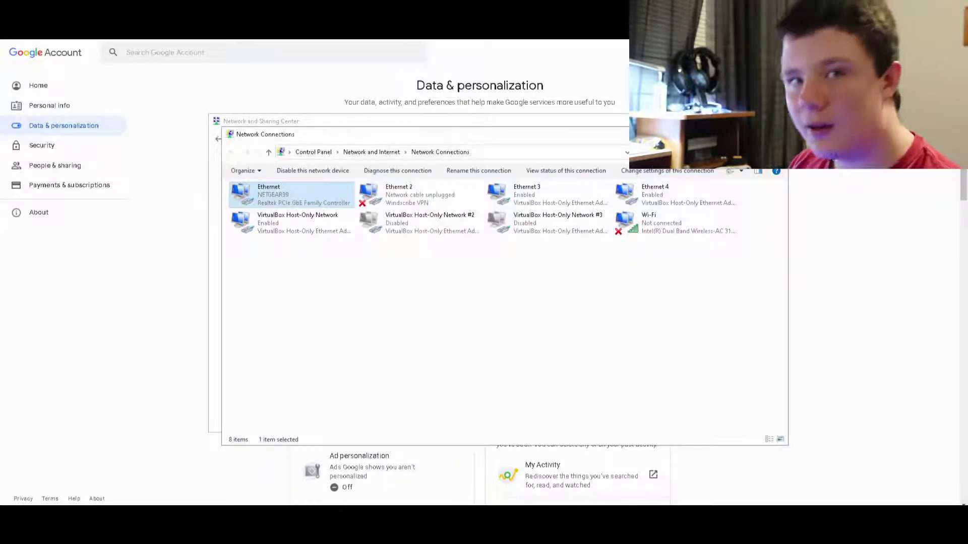
key(alt+F4)
key(alt+F4)
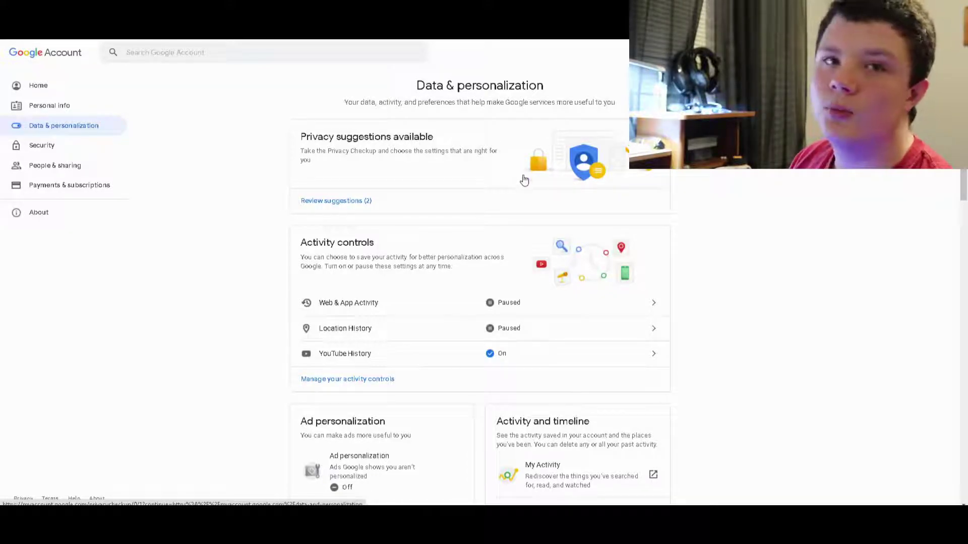
scroll(494, 171, down, 4)
scroll(462, 152, up, 4)
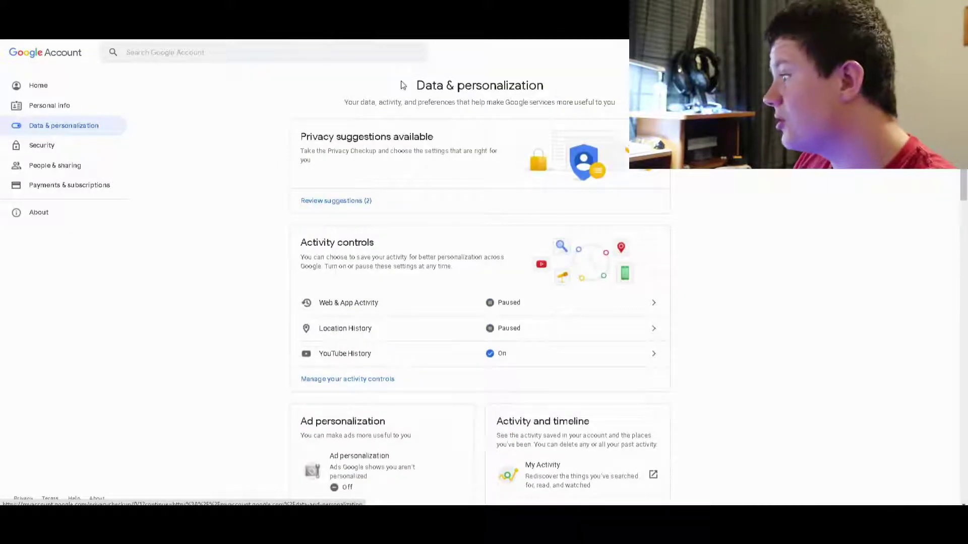
click(66, 105)
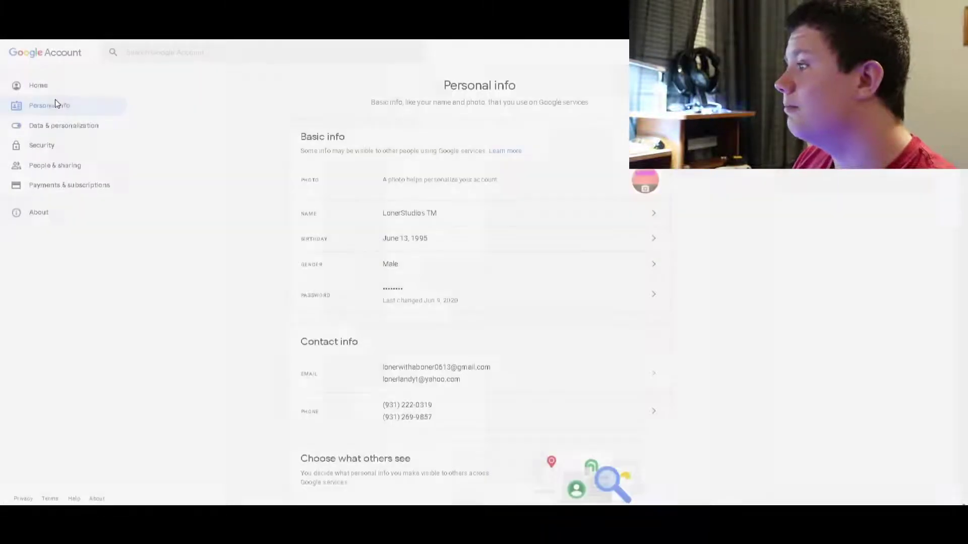
click(56, 89)
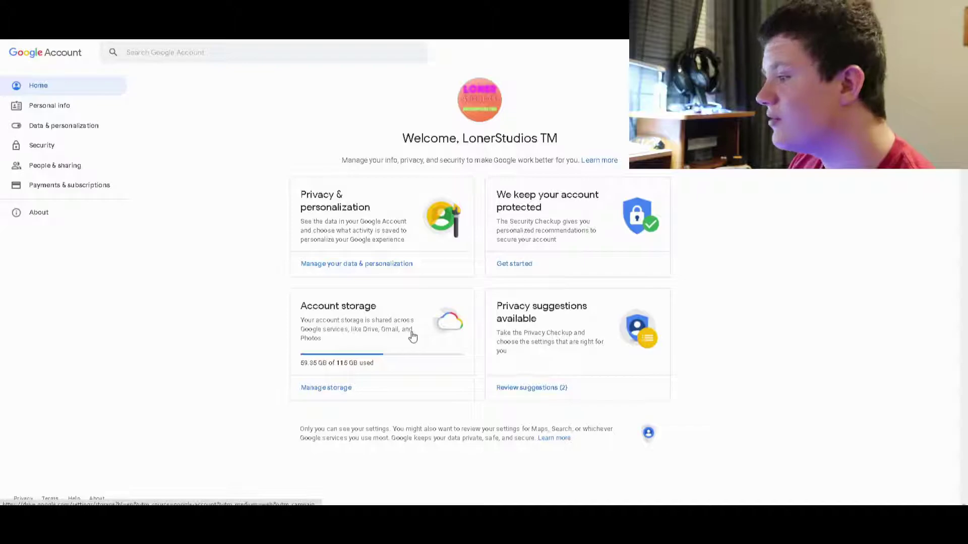
click(376, 264)
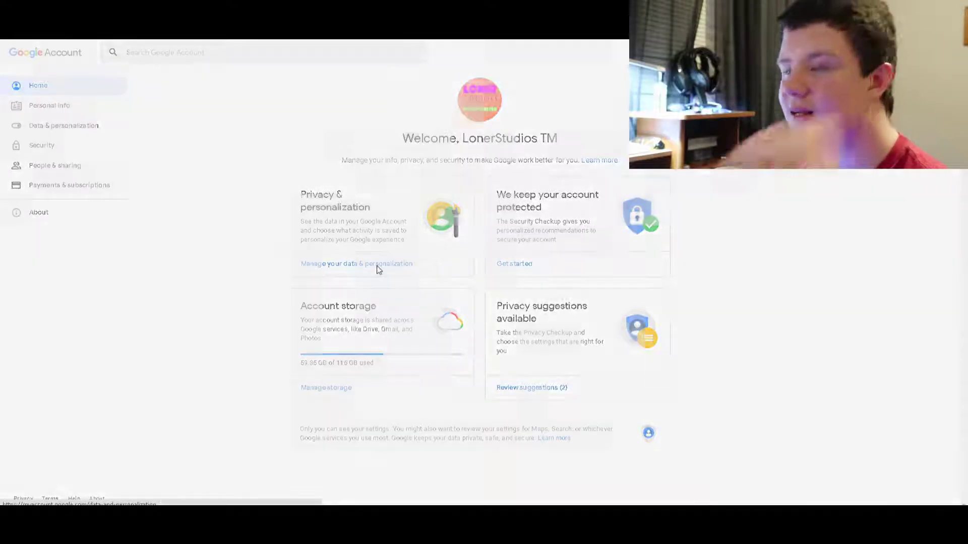
scroll(378, 268, down, 7)
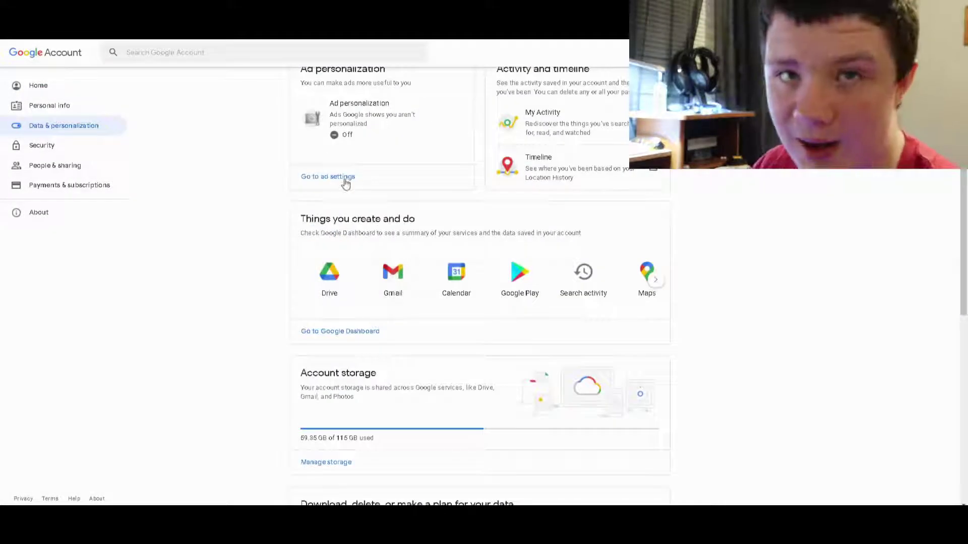